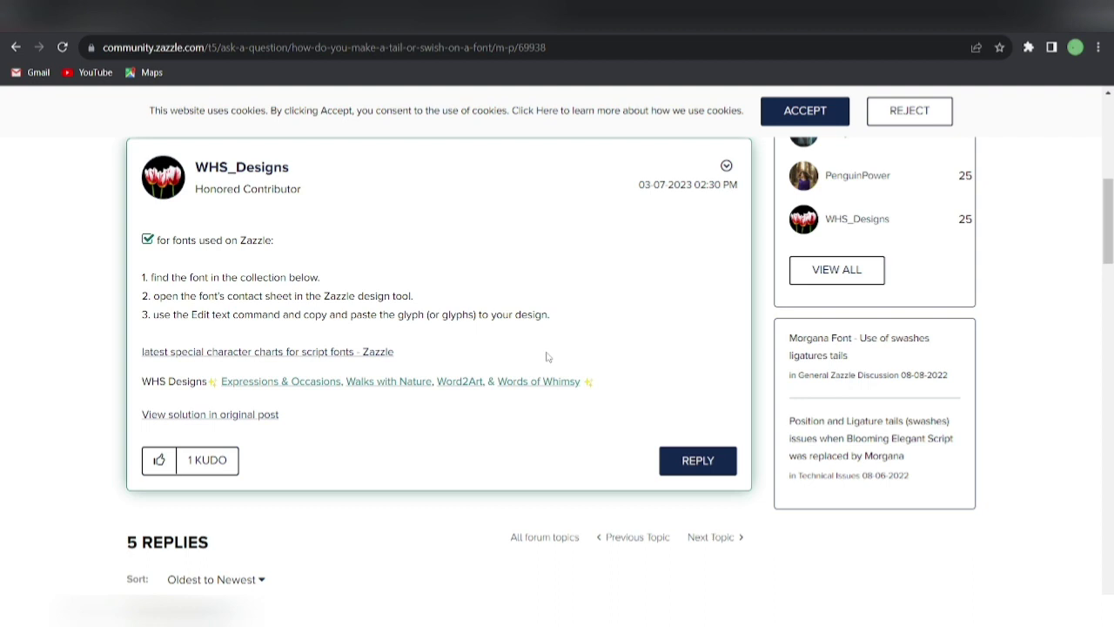
Step: Open the linked script font character charts thread, and from it the Special Character Charts for Script Fonts (II) collection, in new tabs
{"action": "right_click", "coordinate": [299, 360]}
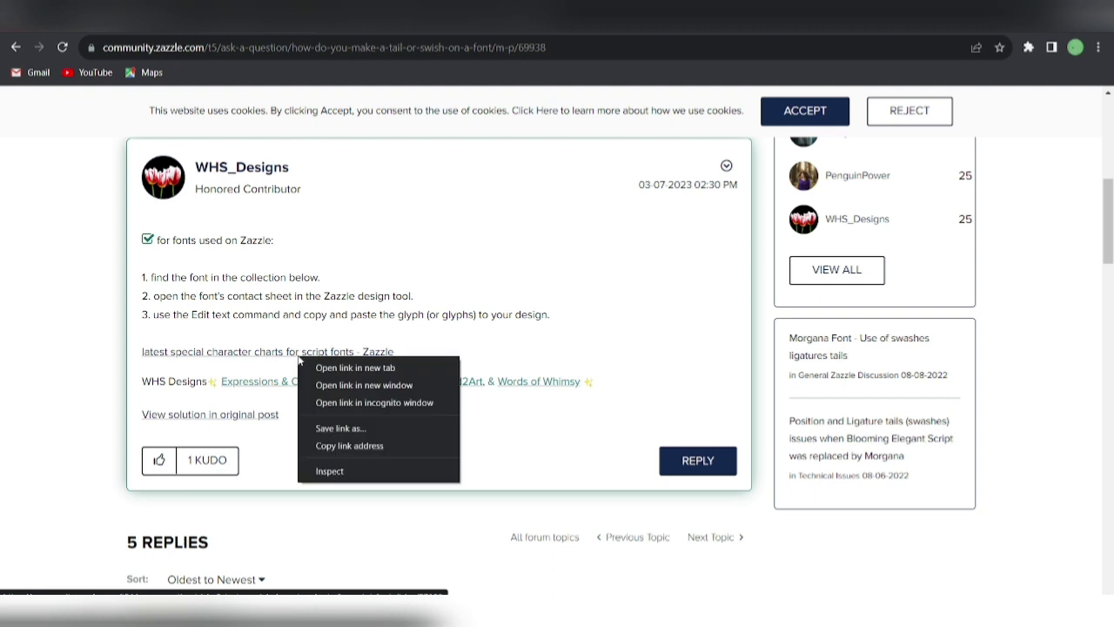
{"action": "left_click", "coordinate": [331, 363]}
{"action": "key", "text": "ctrl+Tab"}
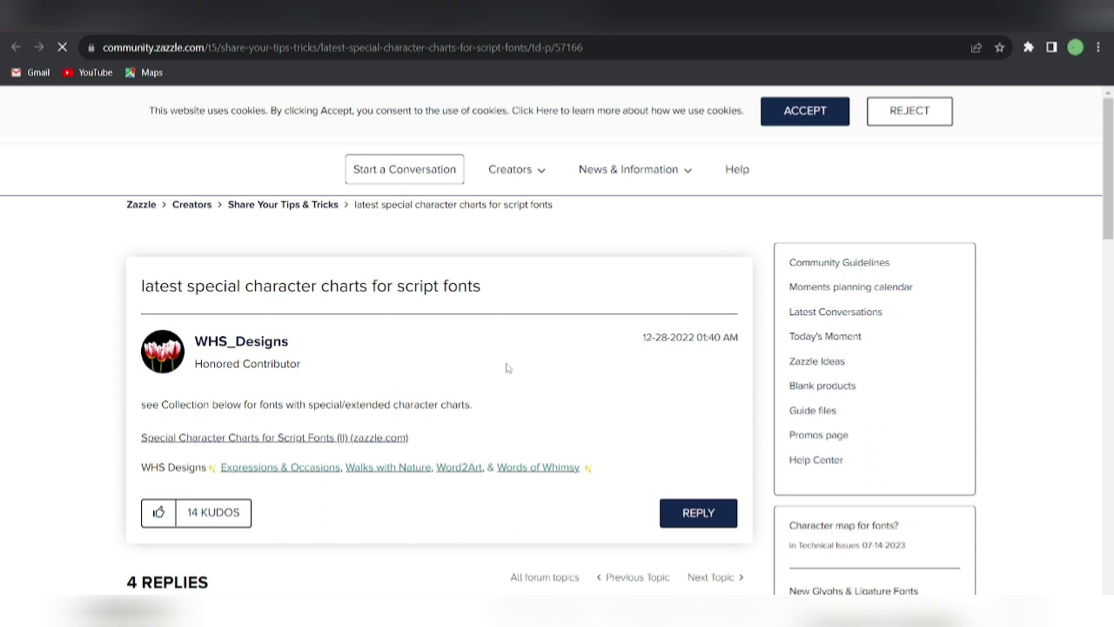
{"action": "right_click", "coordinate": [283, 453]}
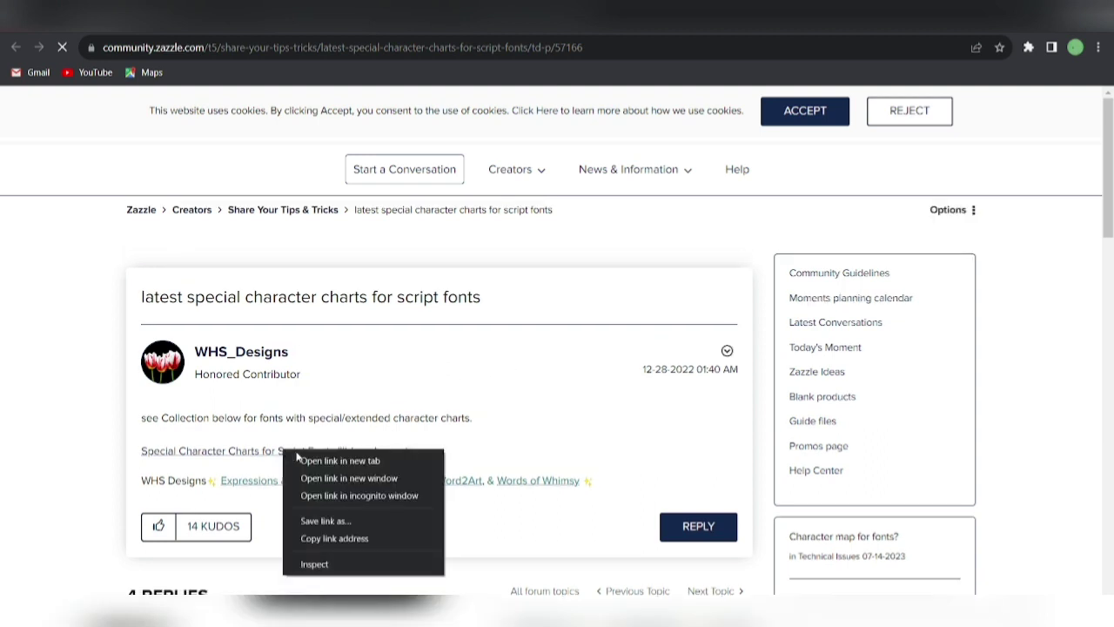
{"action": "left_click", "coordinate": [302, 460]}
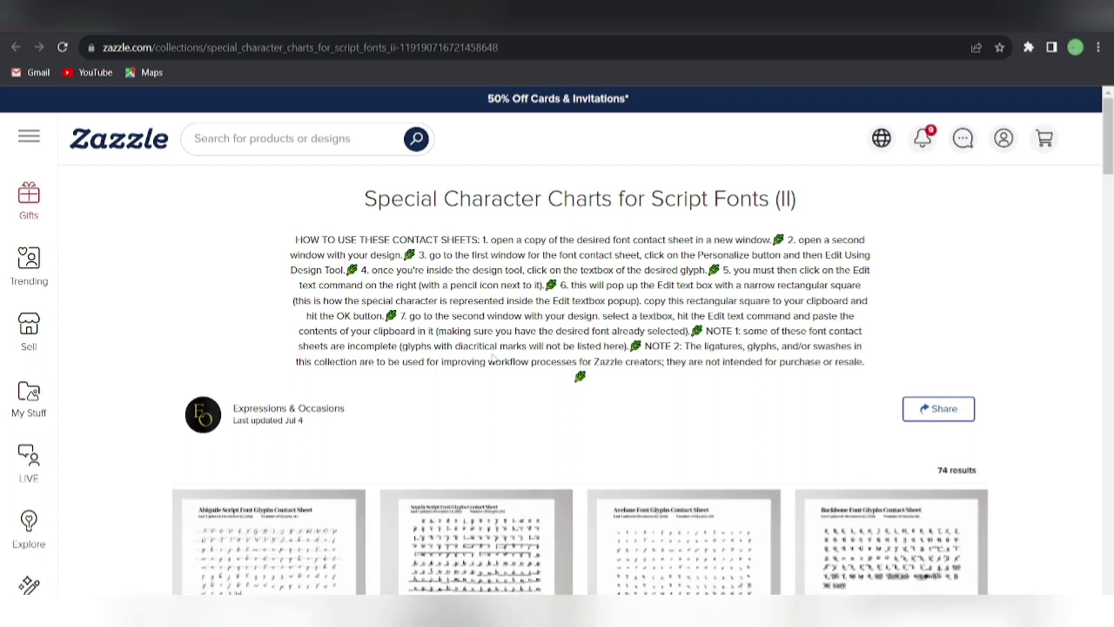
Step: Open the Abigaile Script Font Glyphs Contact Sheet poster from the collection in a new tab and load it for editing in the Design Tool
{"action": "scroll", "coordinate": [492, 358], "scroll_direction": "down", "scroll_amount": 1}
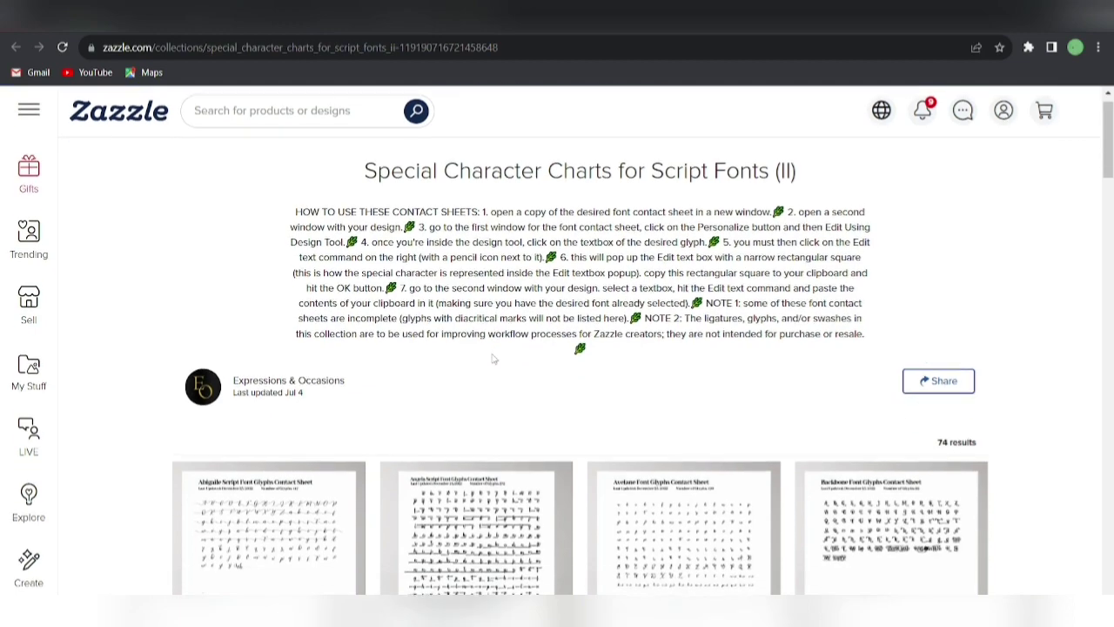
{"action": "scroll", "coordinate": [492, 358], "scroll_direction": "down", "scroll_amount": 10}
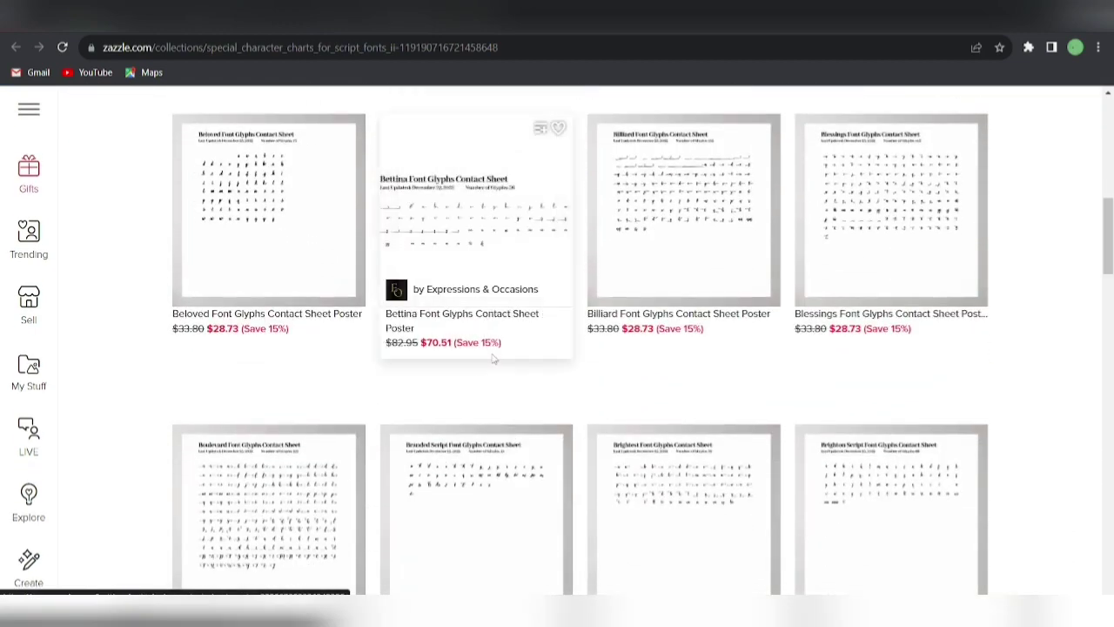
{"action": "scroll", "coordinate": [492, 358], "scroll_direction": "down", "scroll_amount": 10}
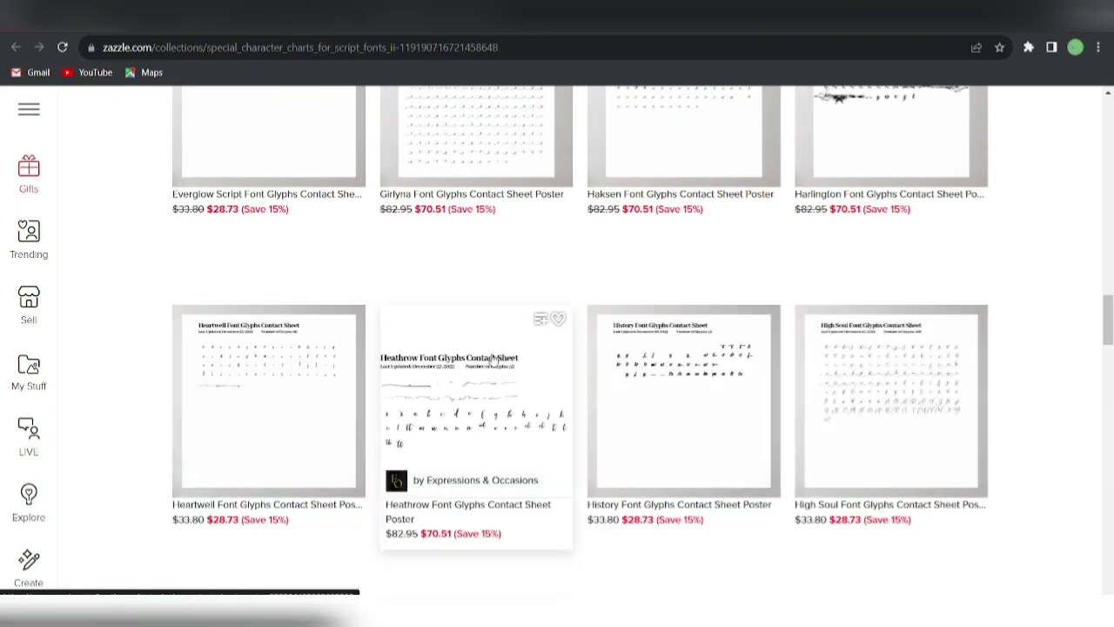
{"action": "scroll", "coordinate": [491, 357], "scroll_direction": "down", "scroll_amount": 5}
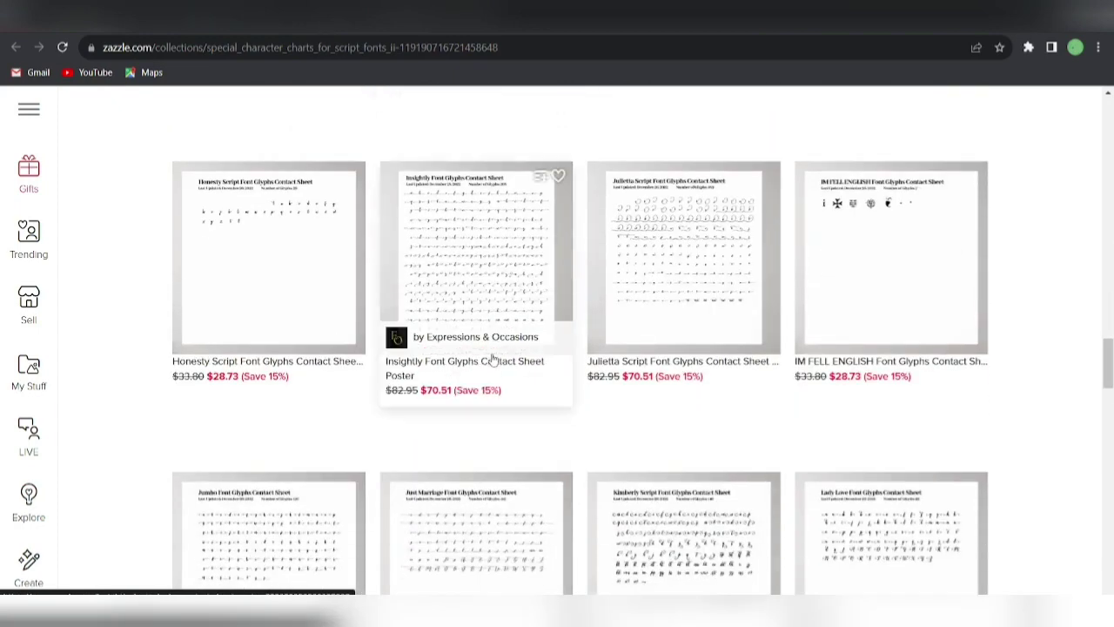
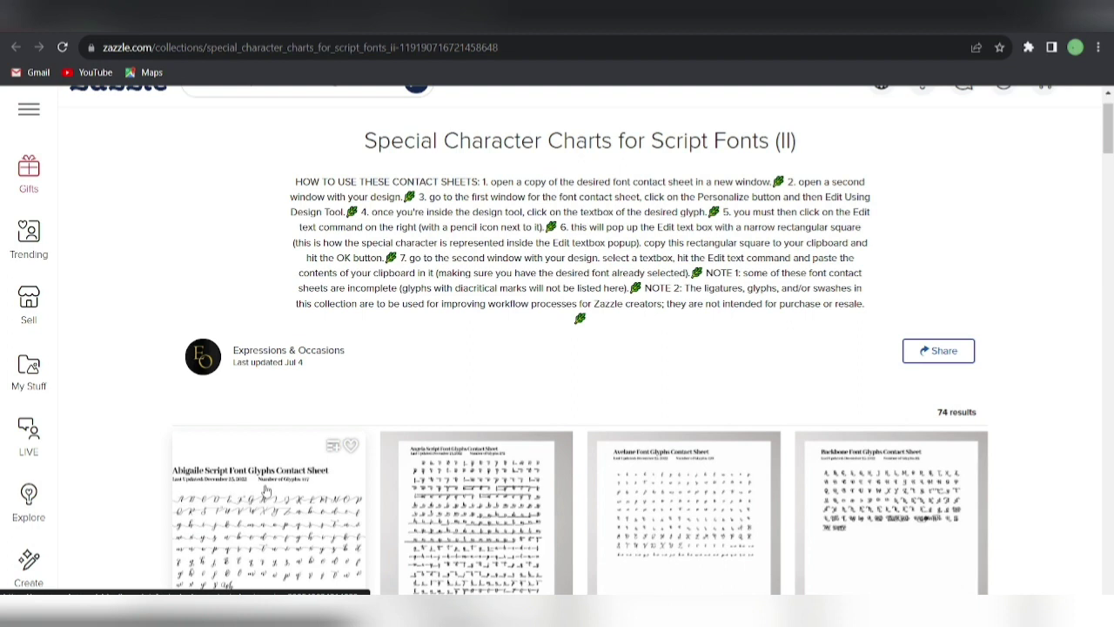
{"action": "right_click", "coordinate": [270, 537]}
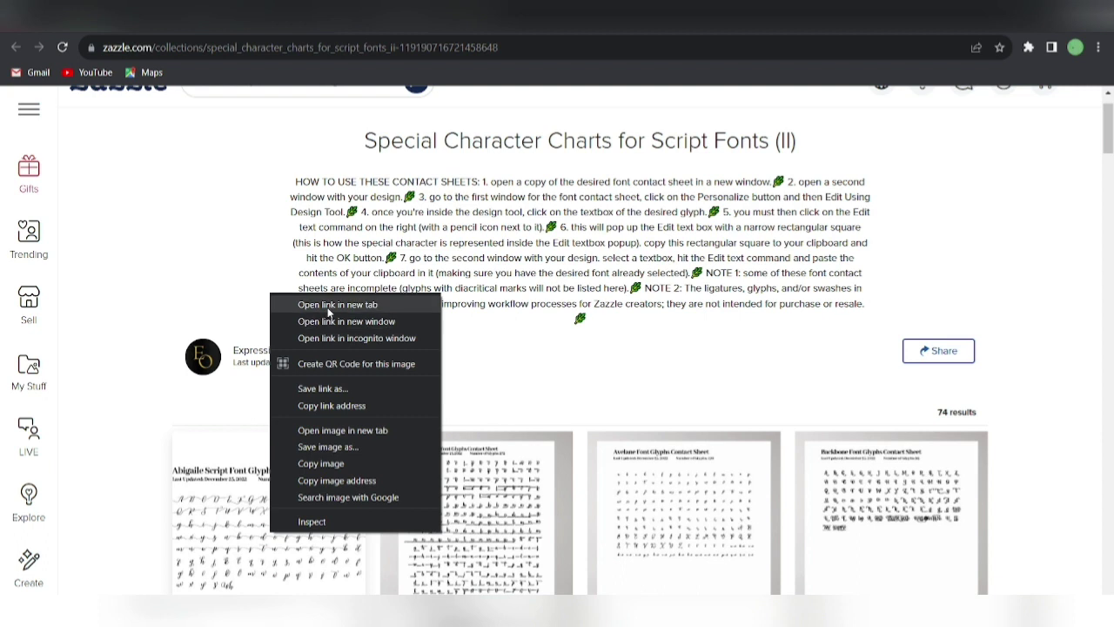
{"action": "left_click", "coordinate": [328, 304]}
{"action": "key", "text": "ctrl+Tab"}
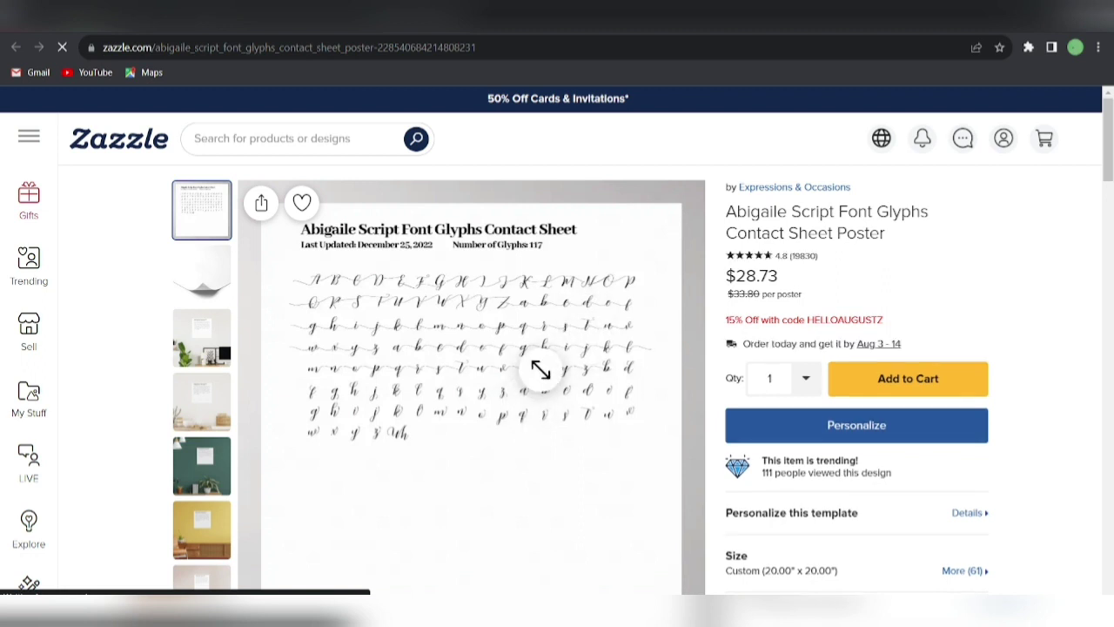
{"action": "left_click", "coordinate": [772, 432]}
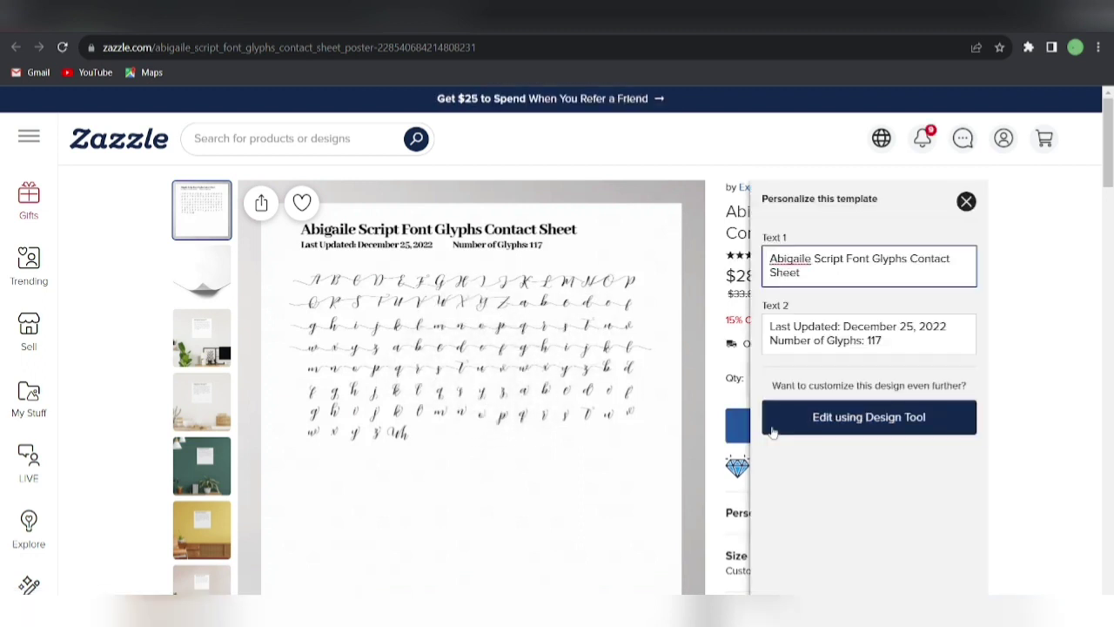
{"action": "left_click", "coordinate": [824, 426]}
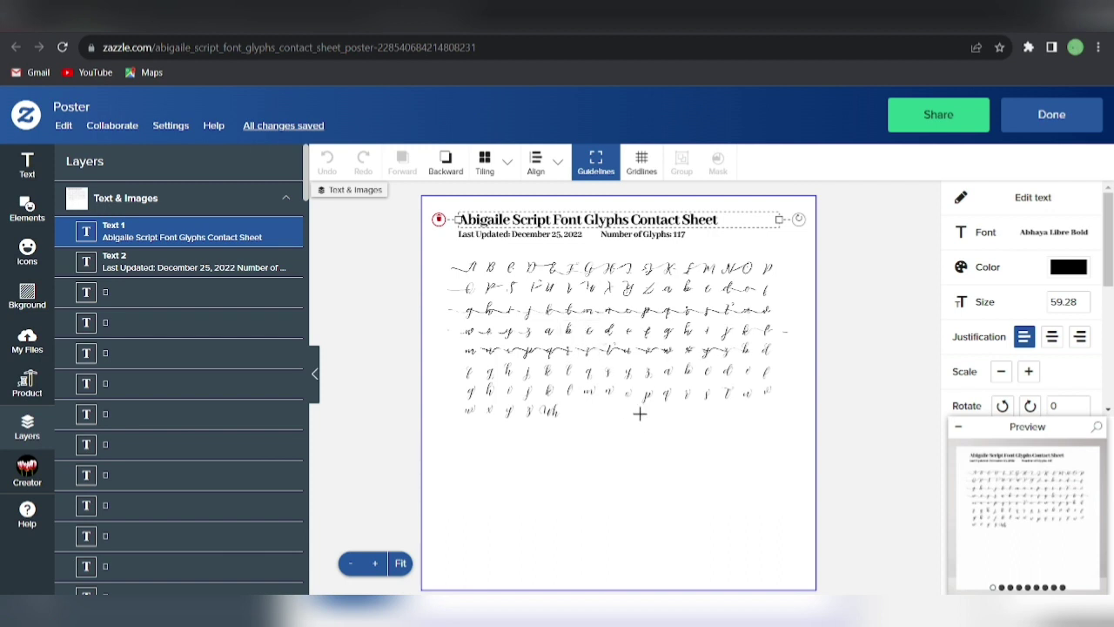
Step: Copy the special character from the text of the first glyph, the swash A, on the Abigaile contact sheet
{"action": "left_click", "coordinate": [468, 274]}
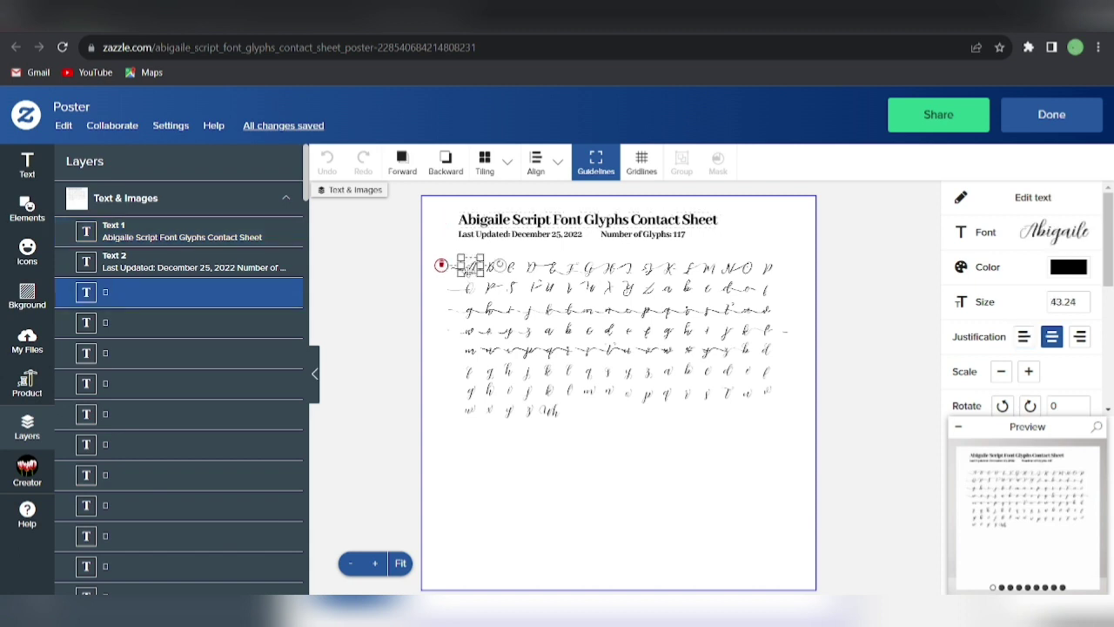
{"action": "left_click", "coordinate": [984, 205]}
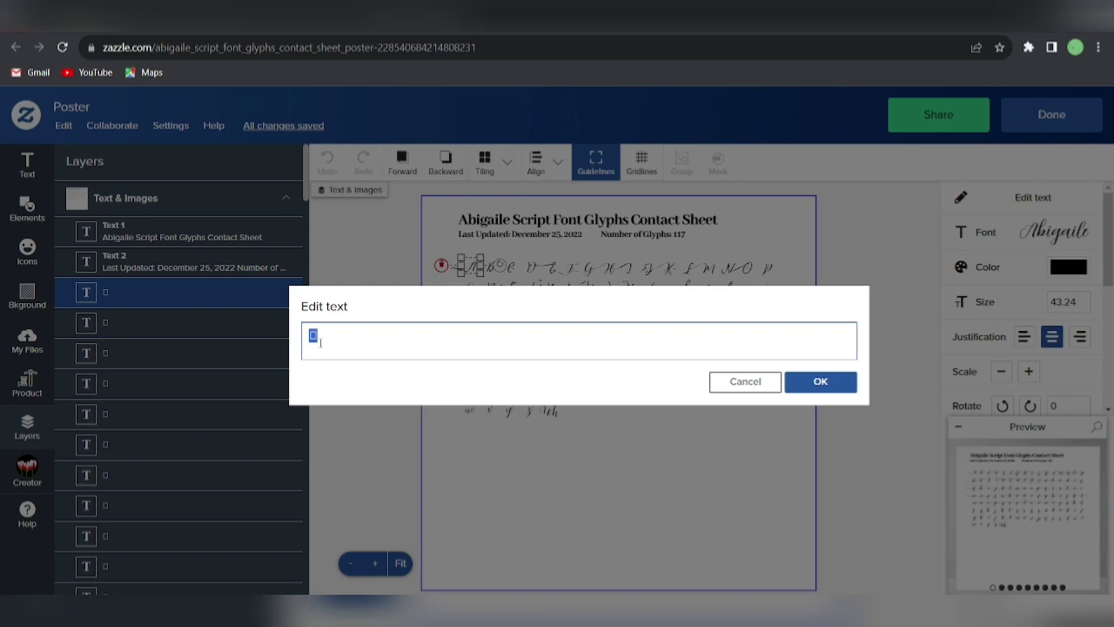
{"action": "right_click", "coordinate": [320, 341]}
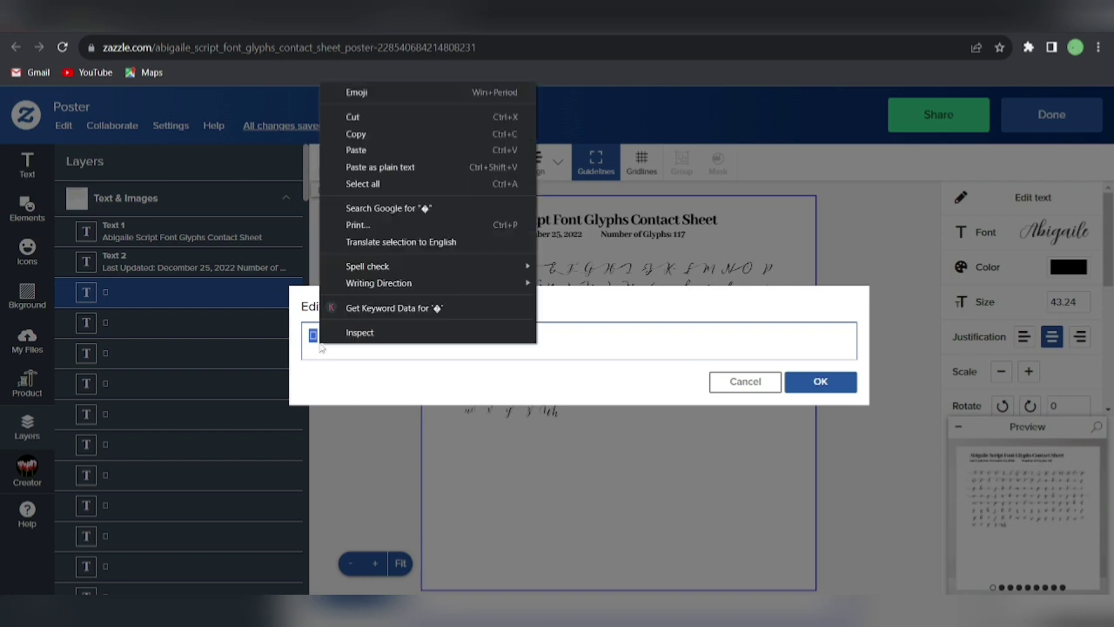
{"action": "left_click", "coordinate": [370, 137]}
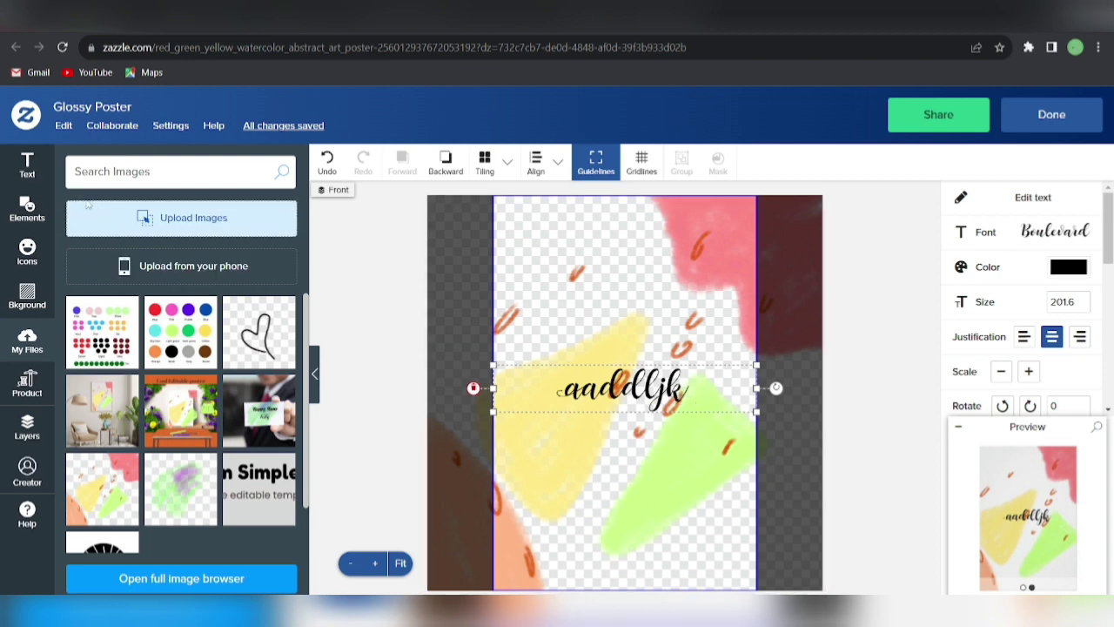
Step: In the Glossy Poster design, add the text "ABC" and place it below the existing "aaddljk" text
{"action": "left_click", "coordinate": [26, 164]}
{"action": "left_click", "coordinate": [215, 190]}
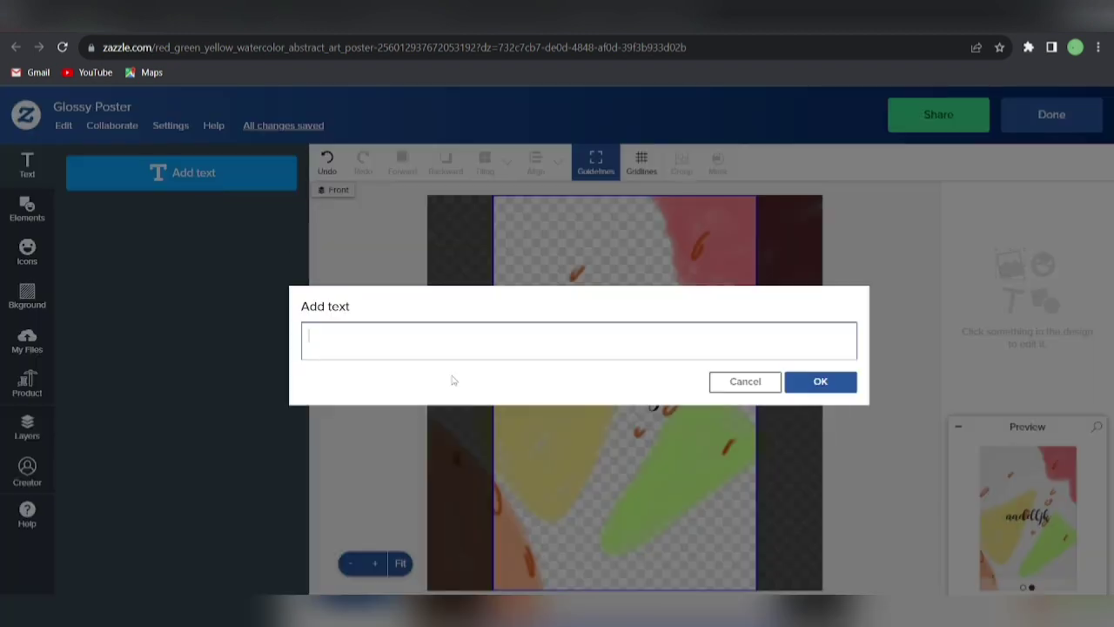
{"action": "type", "text": "ABC"}
{"action": "left_click", "coordinate": [820, 382]}
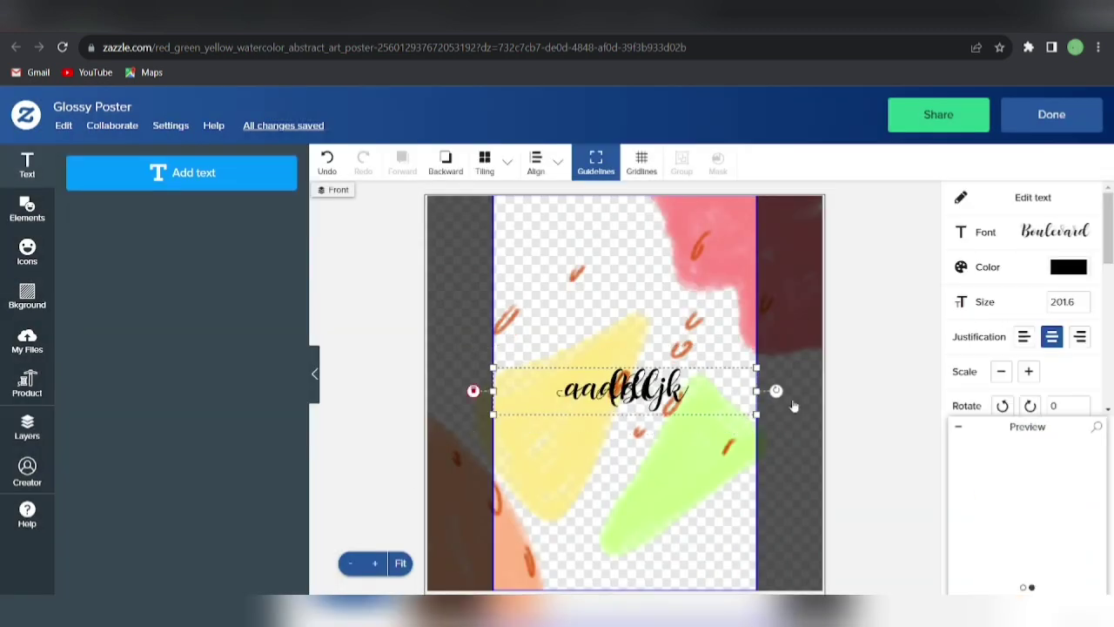
{"action": "left_click_drag", "start_coordinate": [679, 386], "coordinate": [670, 459]}
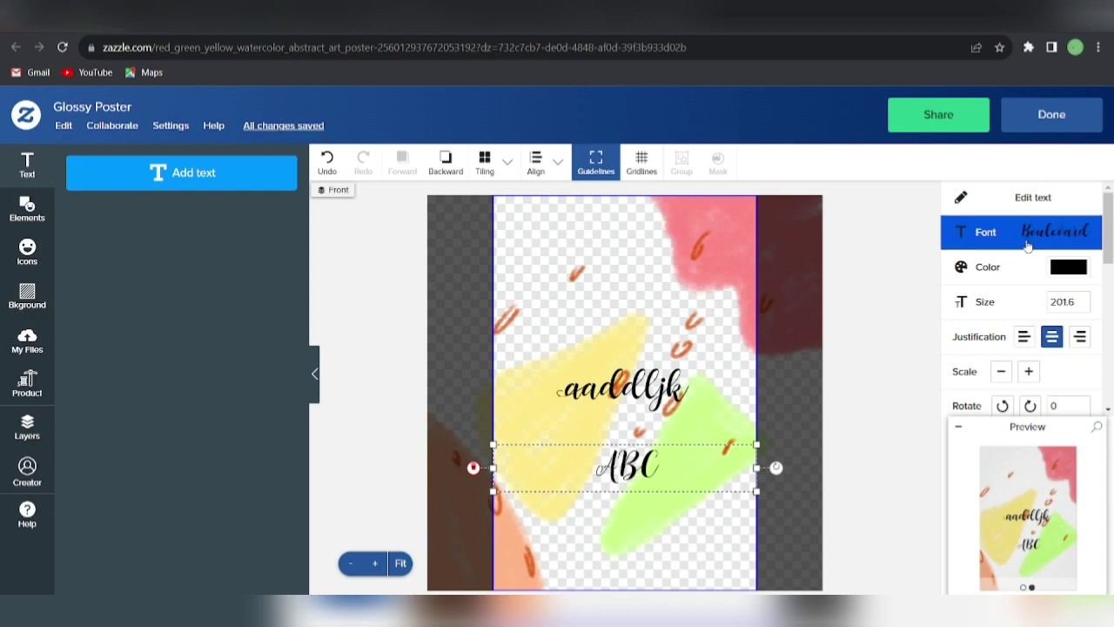
Step: Change the font of the "ABC" text to Abigaile
{"action": "left_click", "coordinate": [1027, 248]}
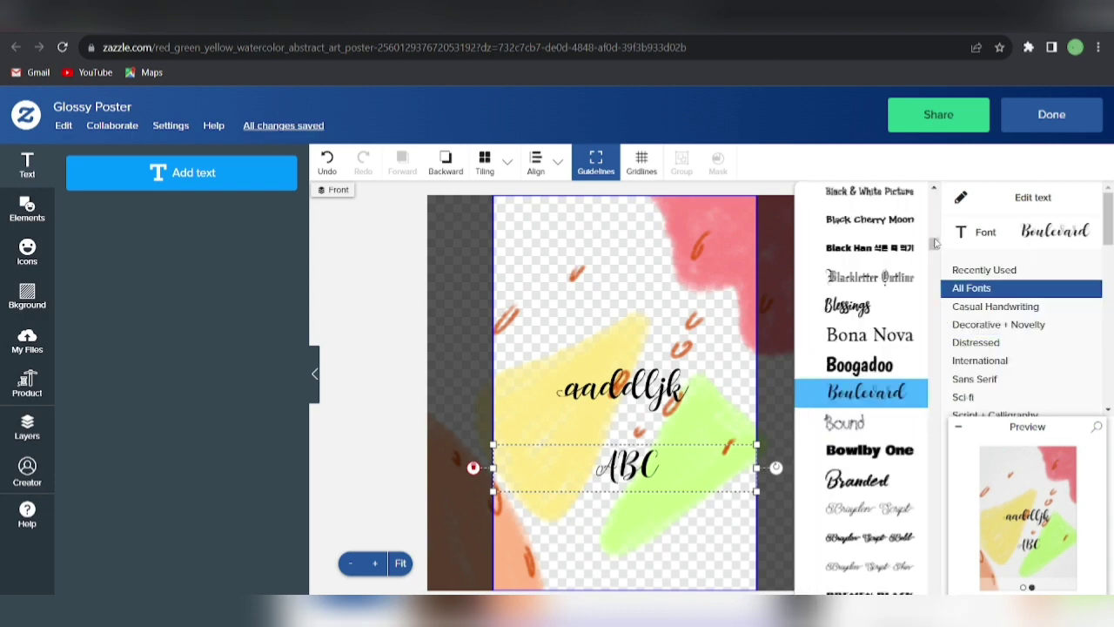
{"action": "scroll", "coordinate": [933, 245], "scroll_direction": "up", "scroll_amount": 6}
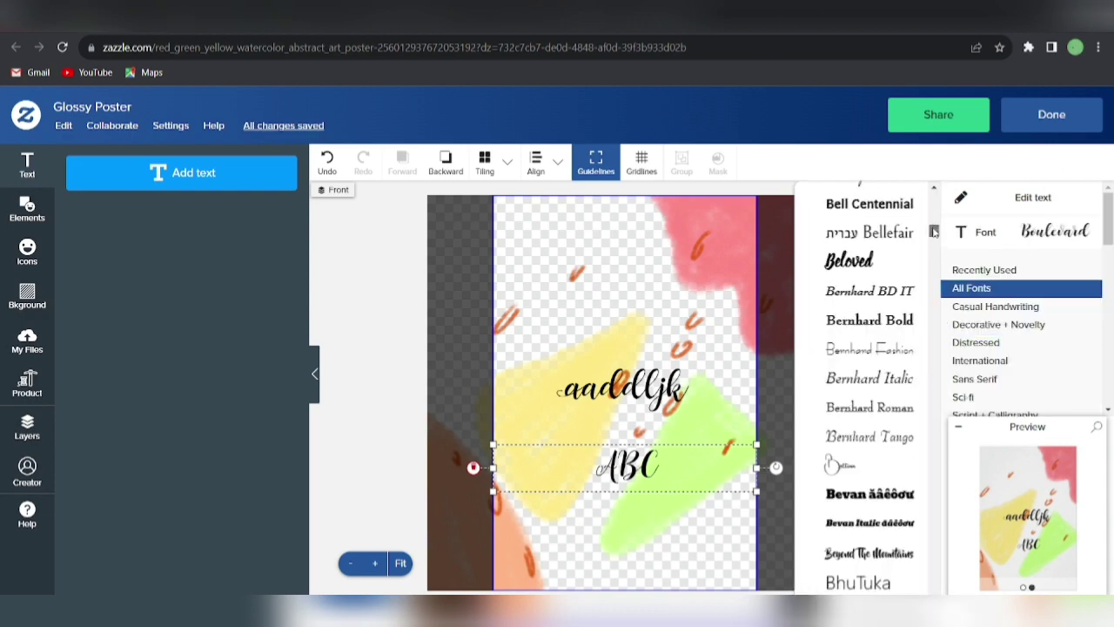
{"action": "scroll", "coordinate": [933, 227], "scroll_direction": "up", "scroll_amount": 5}
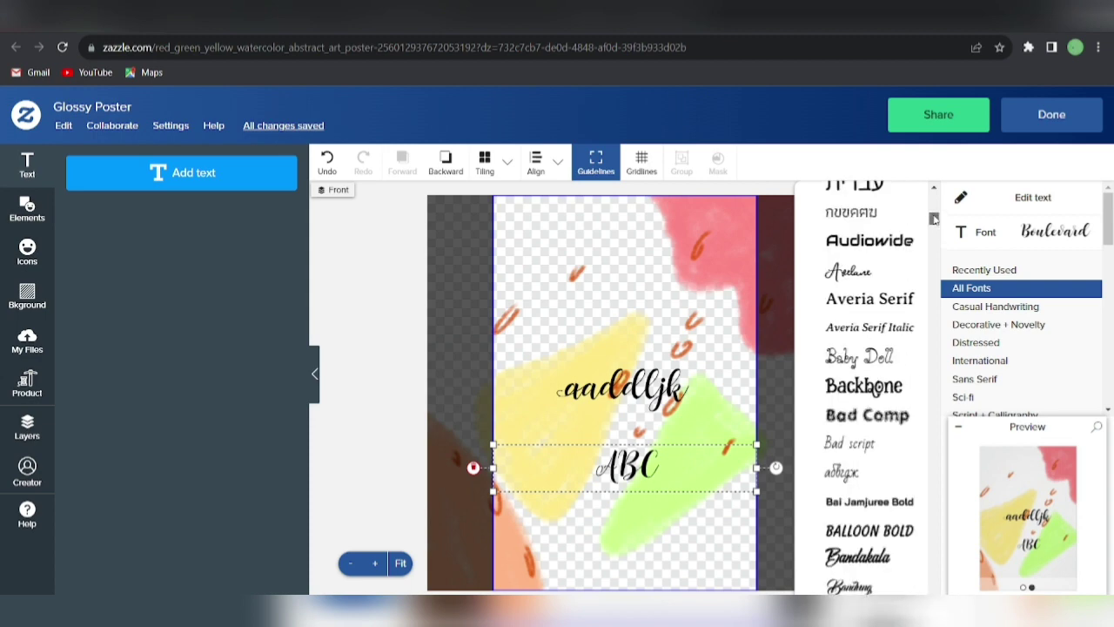
{"action": "scroll", "coordinate": [933, 219], "scroll_direction": "up", "scroll_amount": 5}
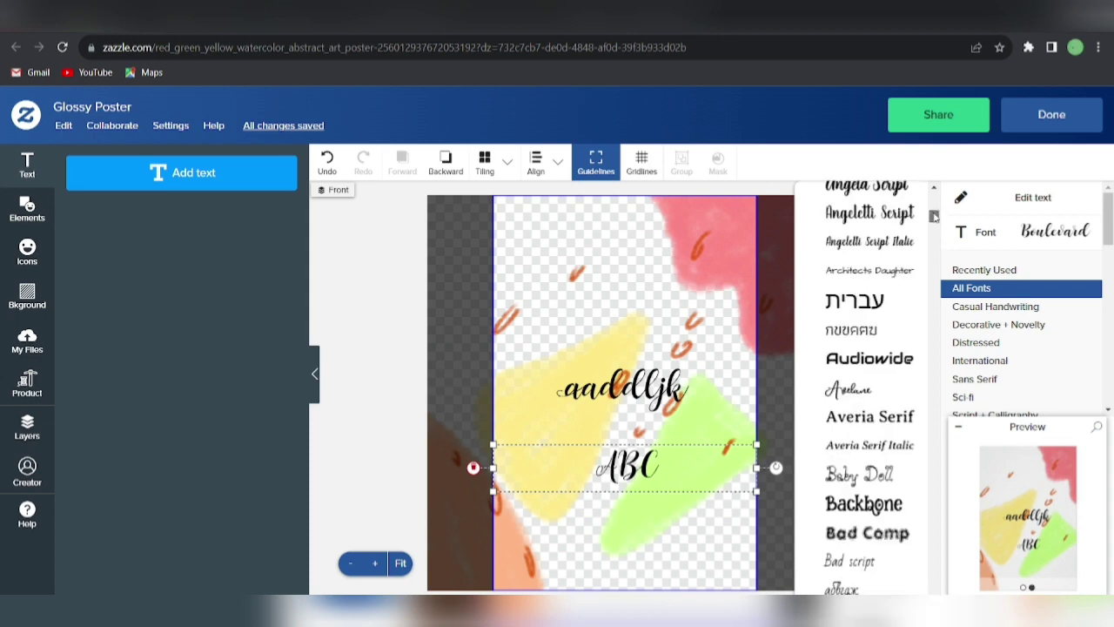
{"action": "scroll", "coordinate": [933, 215], "scroll_direction": "up", "scroll_amount": 1}
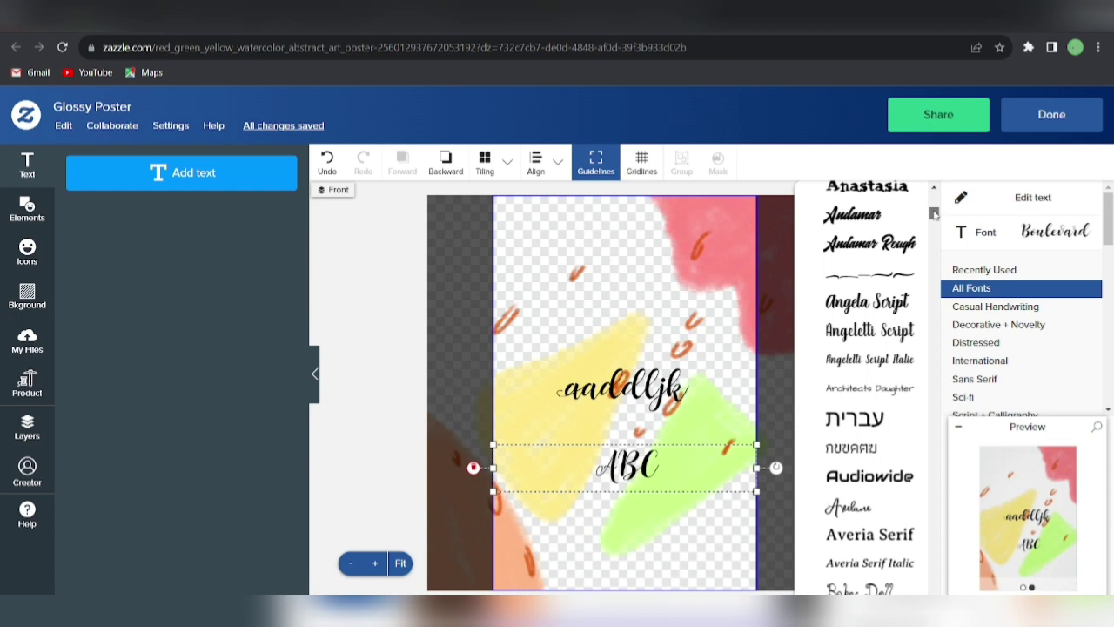
{"action": "left_click_drag", "start_coordinate": [933, 211], "coordinate": [933, 200]}
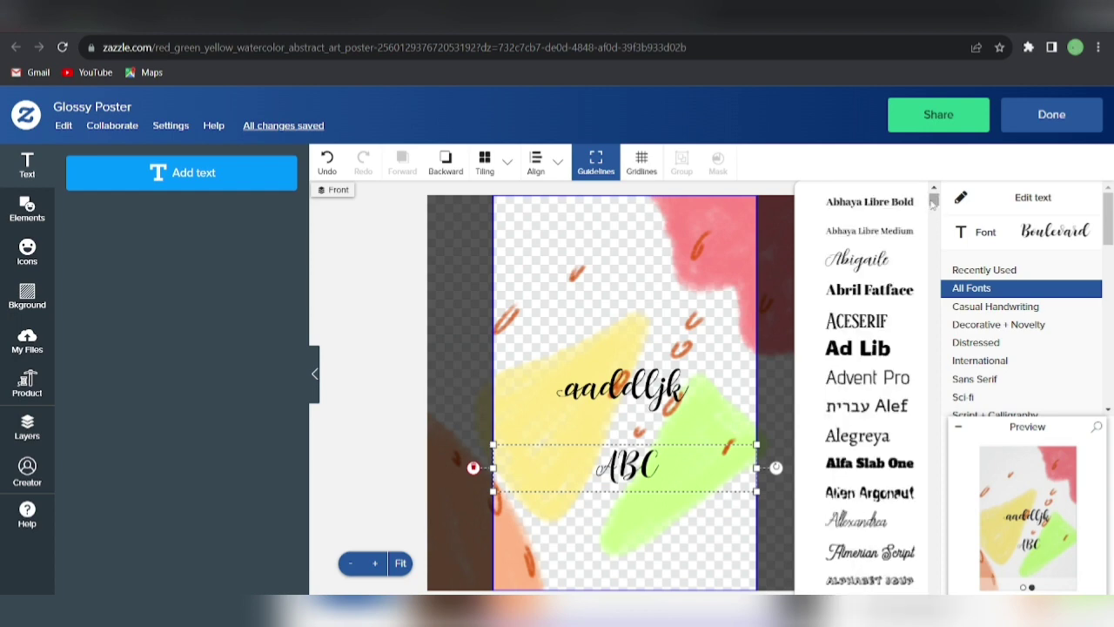
{"action": "left_click", "coordinate": [862, 261]}
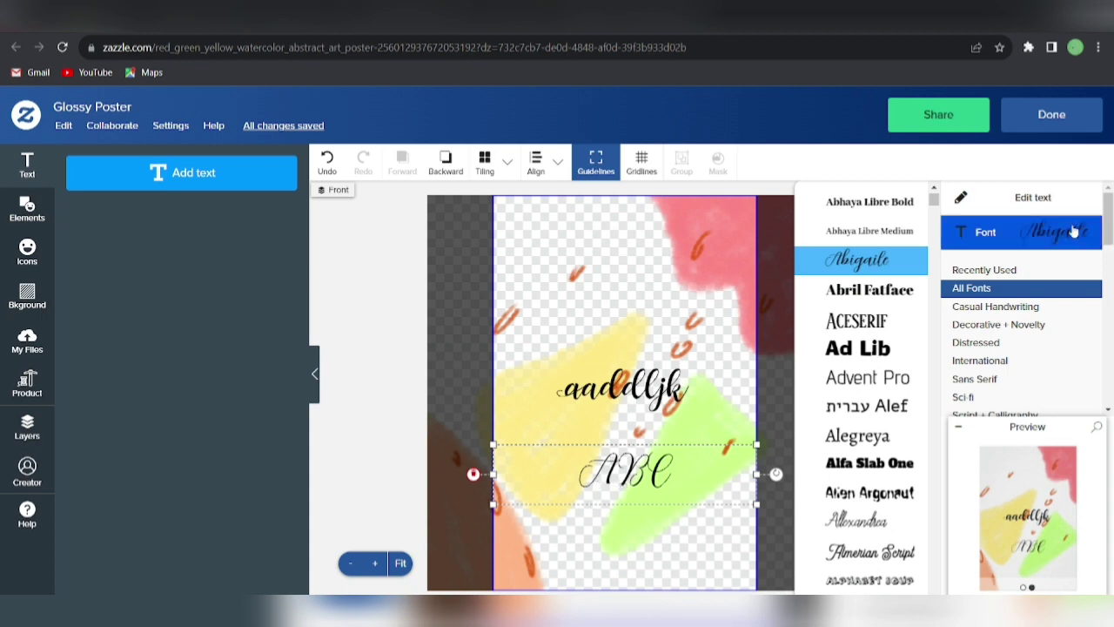
Step: Replace the letter A in the "ABC" text with the copied swash glyph
{"action": "left_click", "coordinate": [1044, 207]}
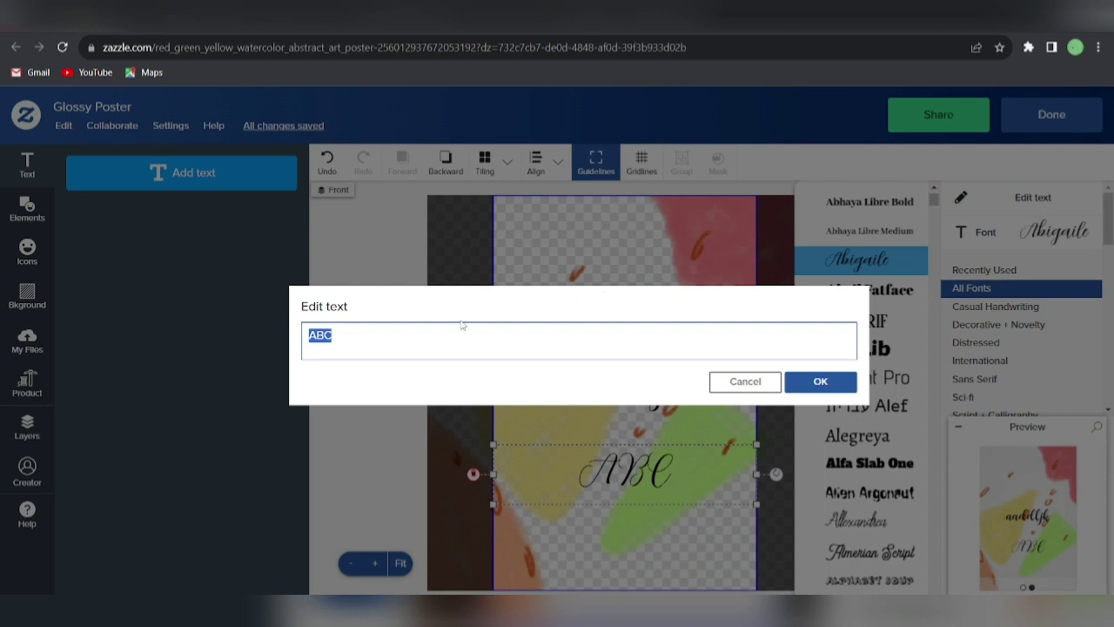
{"action": "left_click", "coordinate": [316, 335]}
{"action": "key", "text": "BackSpace"}
{"action": "type", "text": "A"}
{"action": "key", "text": "BackSpace"}
{"action": "key", "text": "ctrl+v"}
{"action": "left_click", "coordinate": [807, 392]}
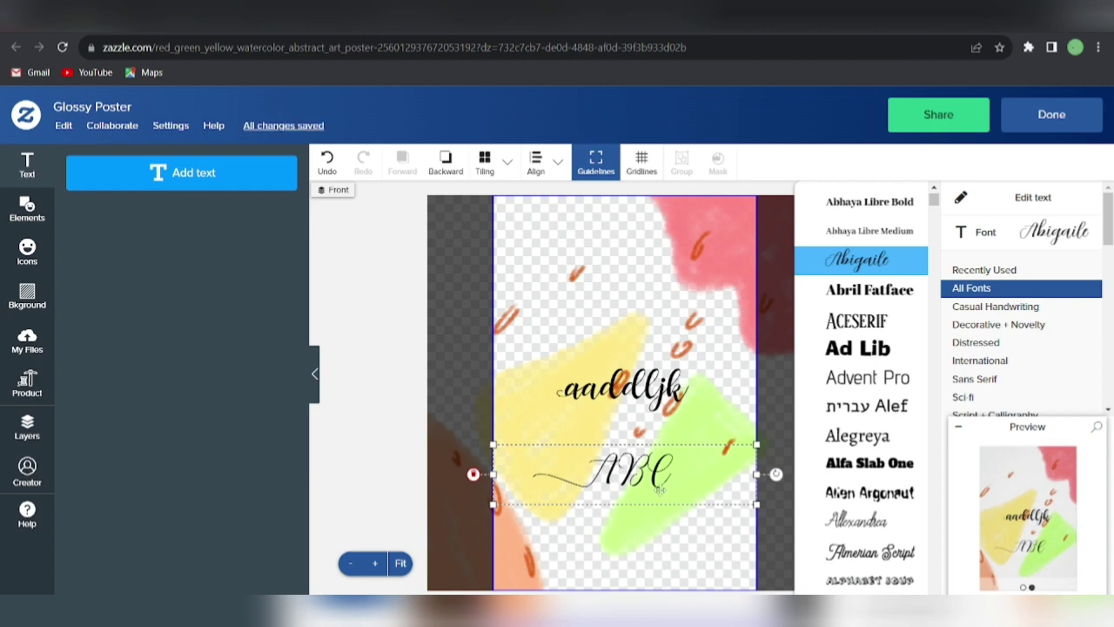
Step: Move the "aaddljk" text to the top of the poster and the swashed "ABC" text to its middle
{"action": "key", "text": "ctrl+z"}
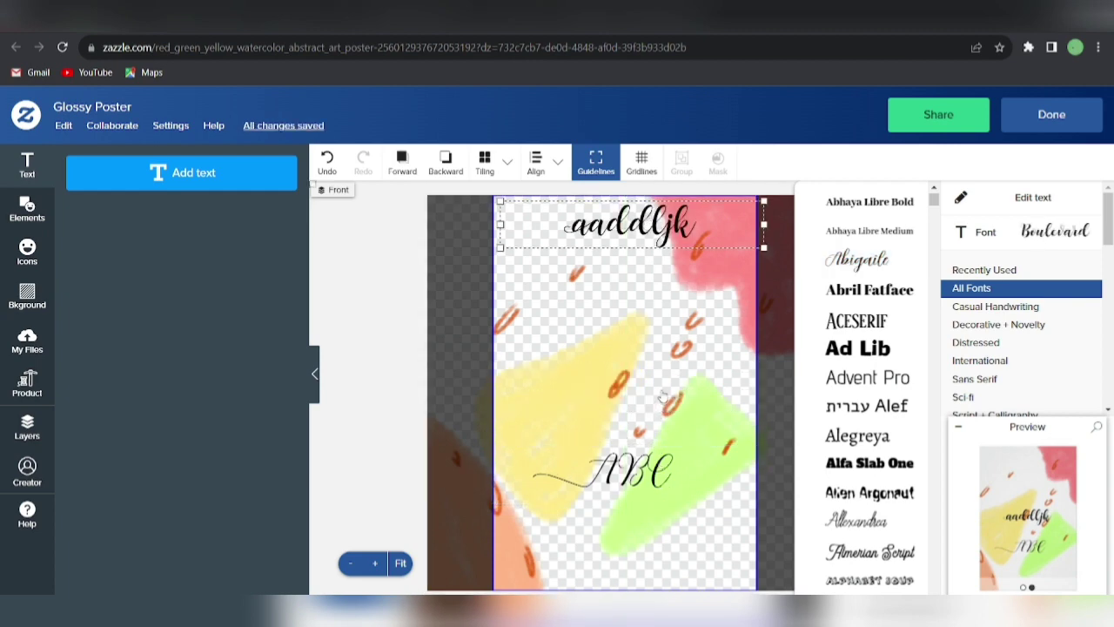
{"action": "left_click", "coordinate": [663, 461]}
{"action": "key", "text": "ctrl+z"}
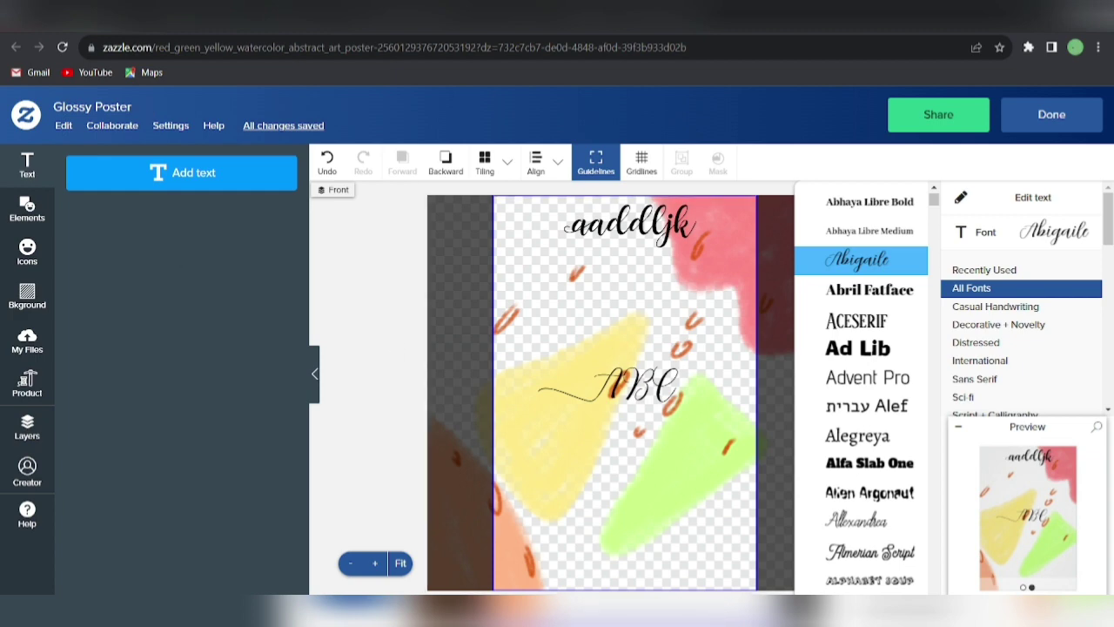
Step: Return to the Abigaile contact sheet design and dismiss the text editing dialog of its first glyph
{"action": "key", "text": "ctrl+Tab"}
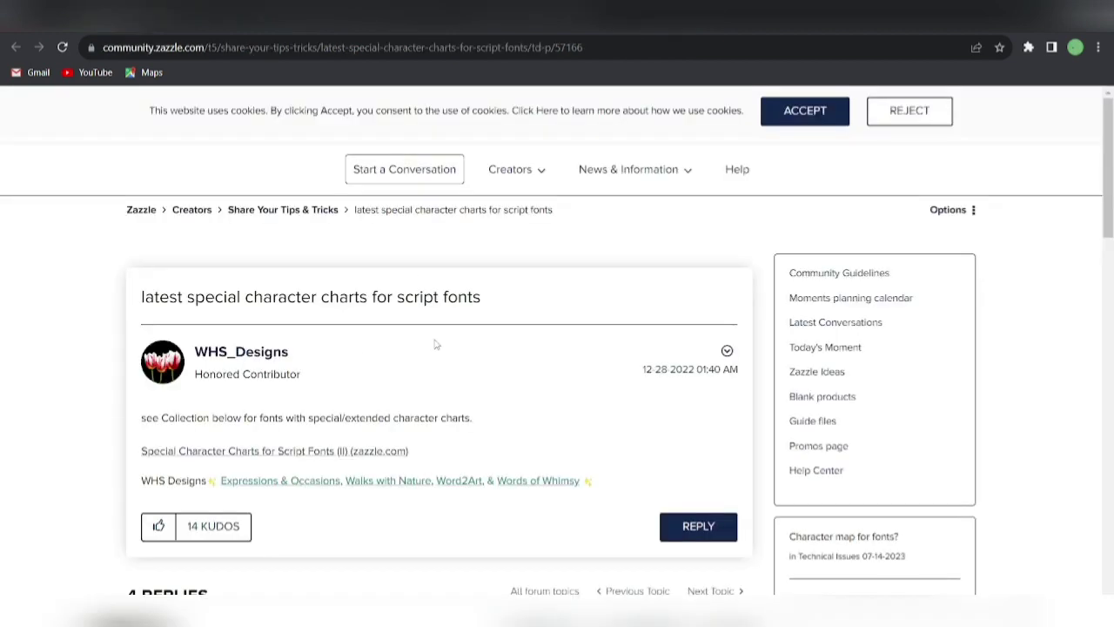
{"action": "key", "text": "ctrl+Tab"}
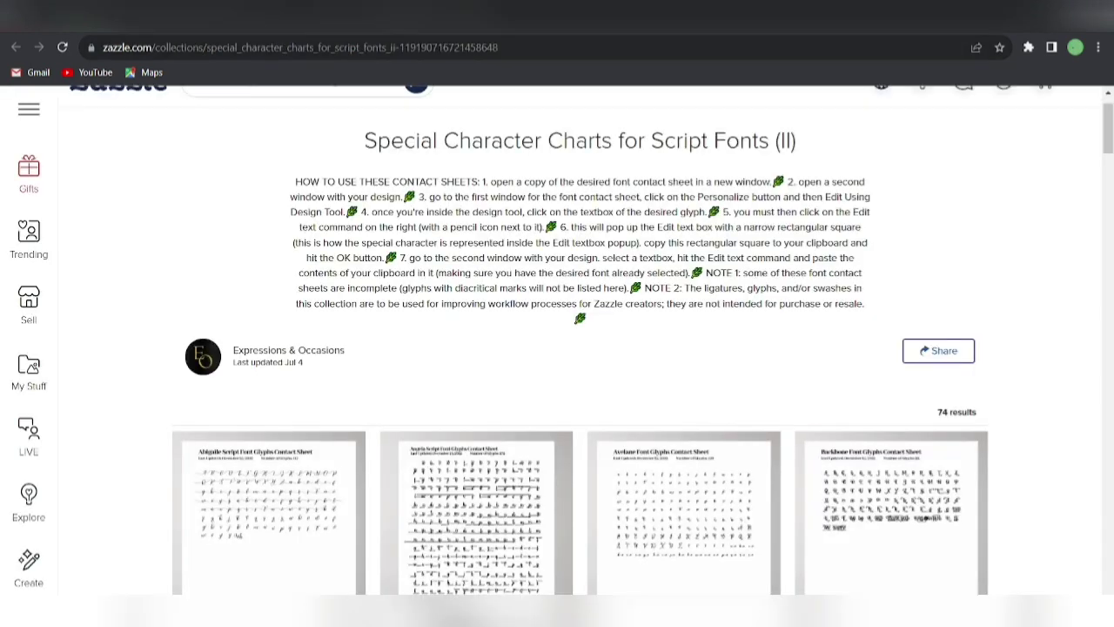
{"action": "key", "text": "ctrl+Tab"}
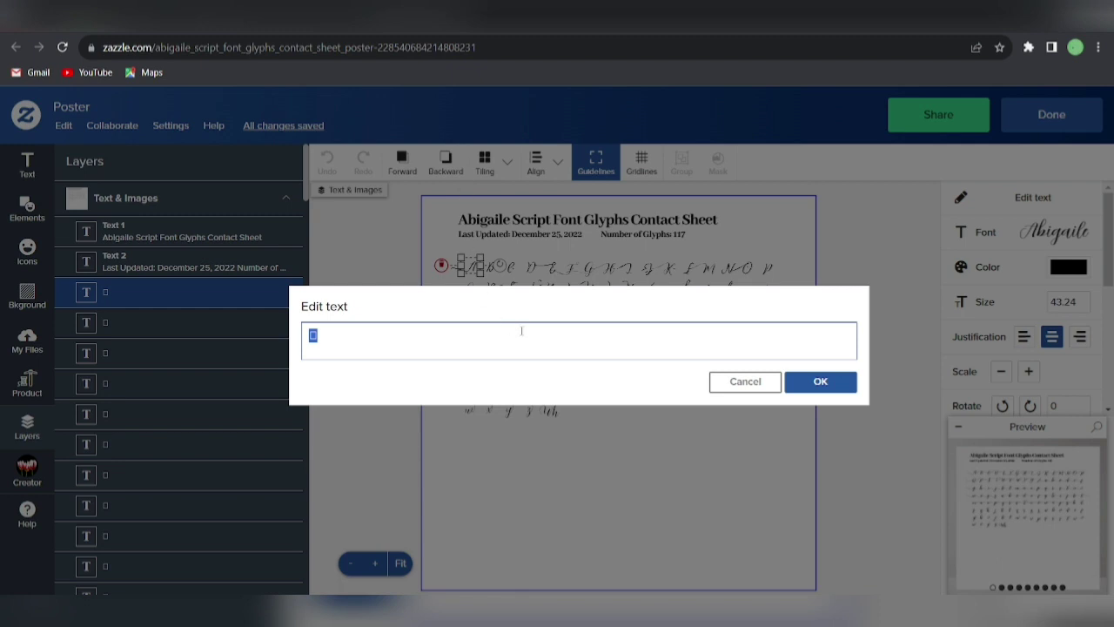
{"action": "left_click", "coordinate": [772, 381]}
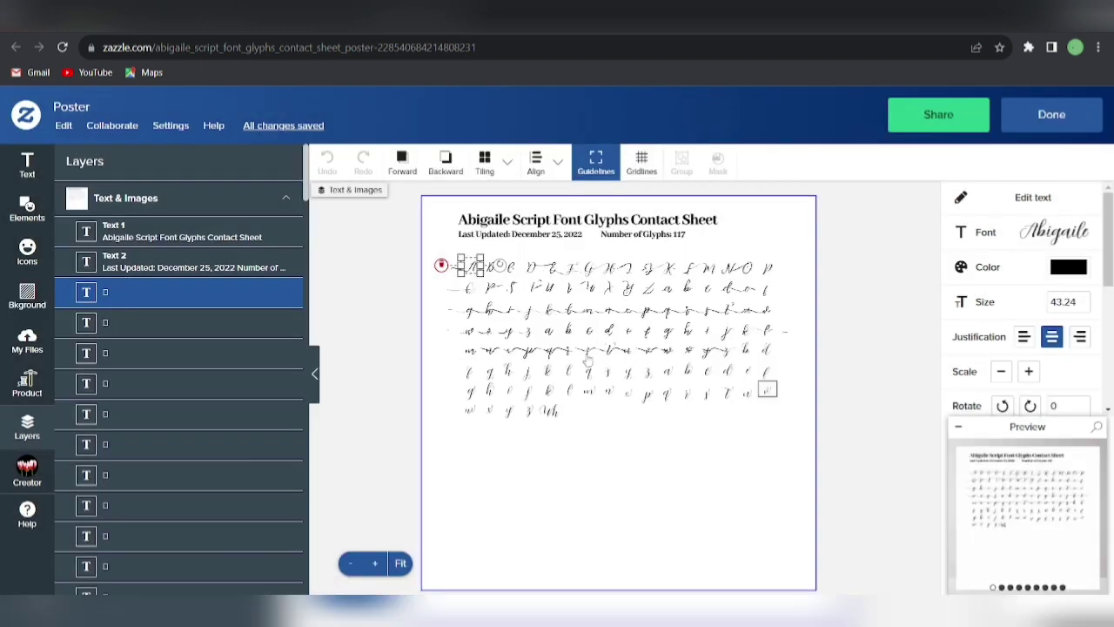
Step: Copy the character of the swash h glyph in the third row of the Abigaile contact sheet
{"action": "left_click", "coordinate": [528, 351]}
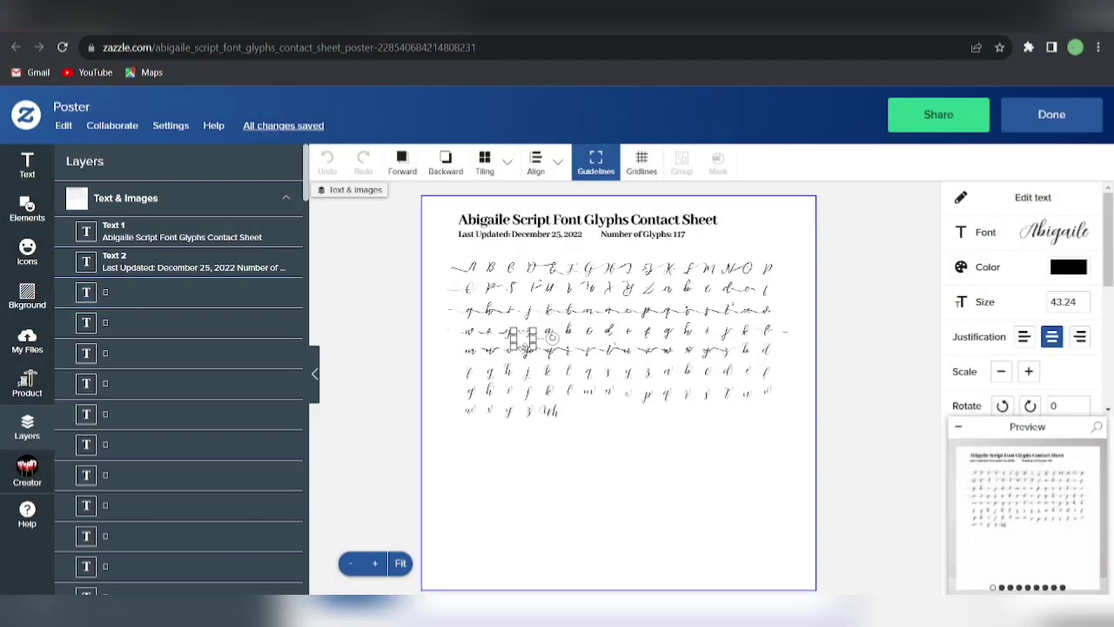
{"action": "left_click", "coordinate": [489, 311]}
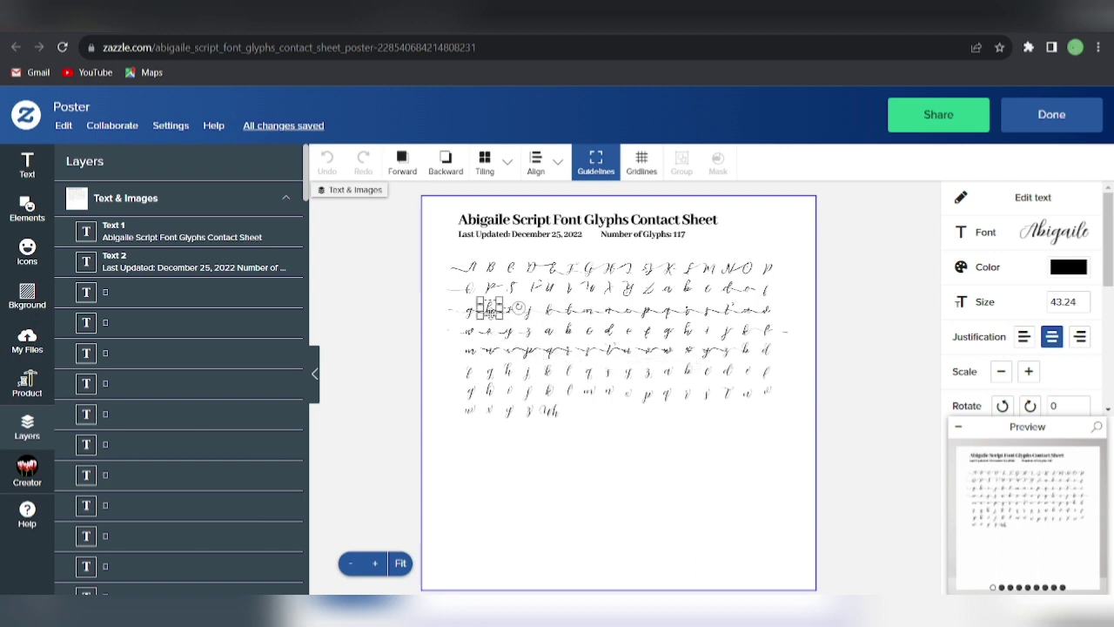
{"action": "left_click", "coordinate": [1038, 202]}
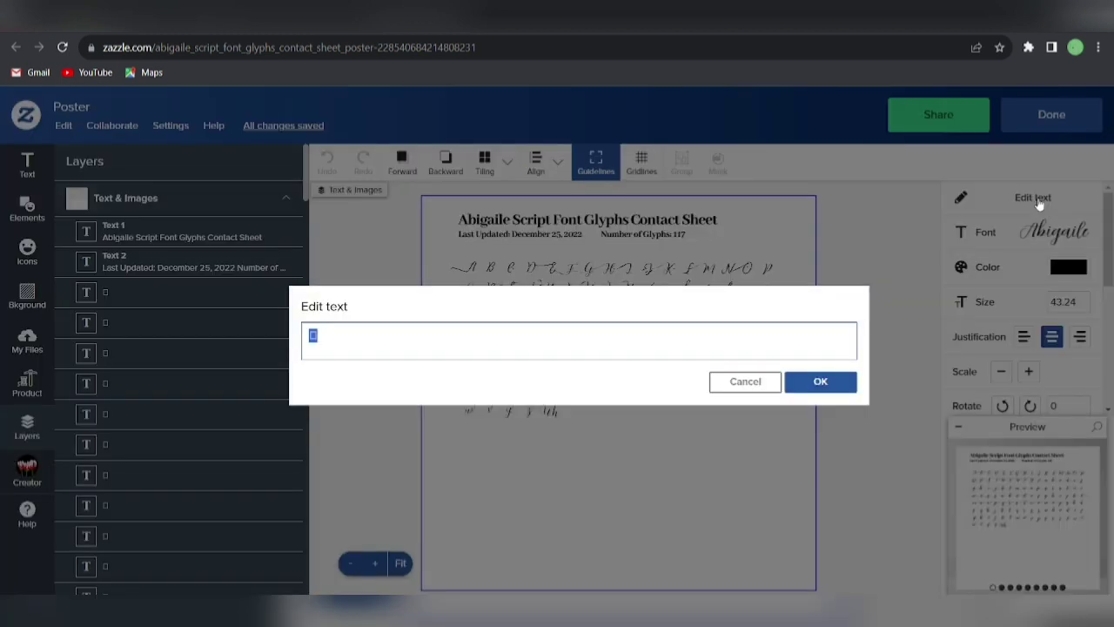
{"action": "right_click", "coordinate": [315, 337]}
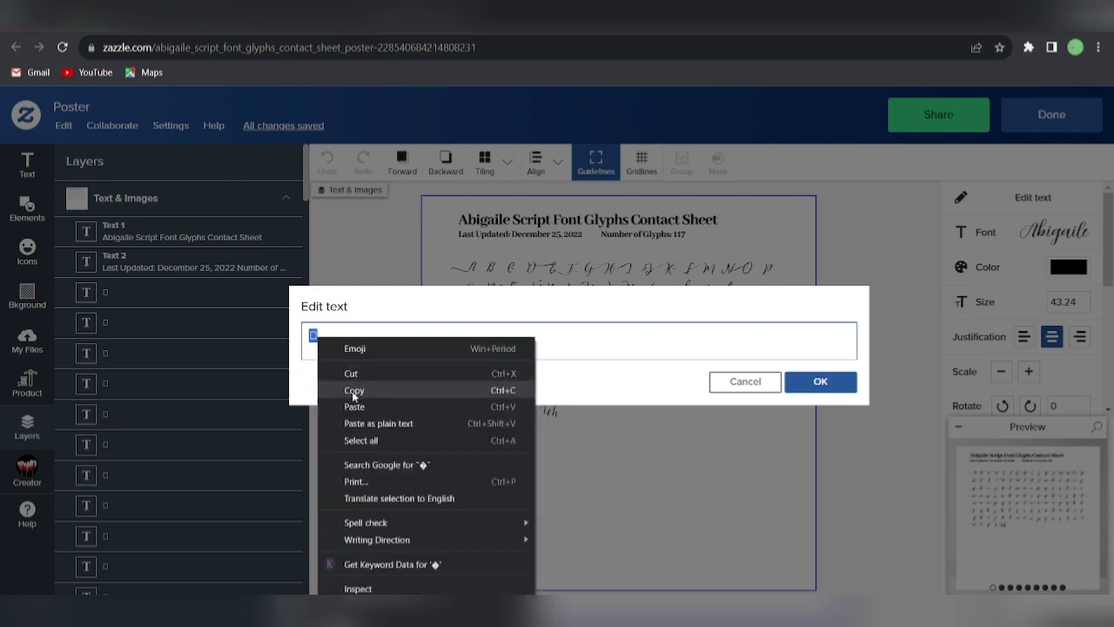
{"action": "left_click", "coordinate": [351, 390]}
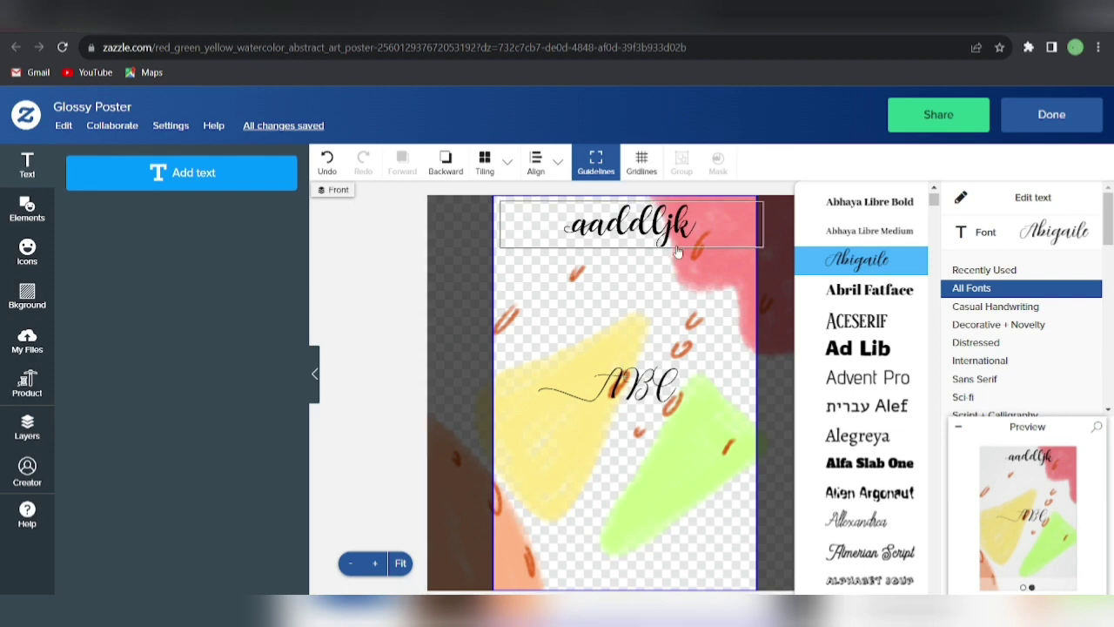
Step: In the glossy poster design, delete the "aaddljk" text and add the text "highlight" above the swashed "ABC" text
{"action": "left_click", "coordinate": [677, 244]}
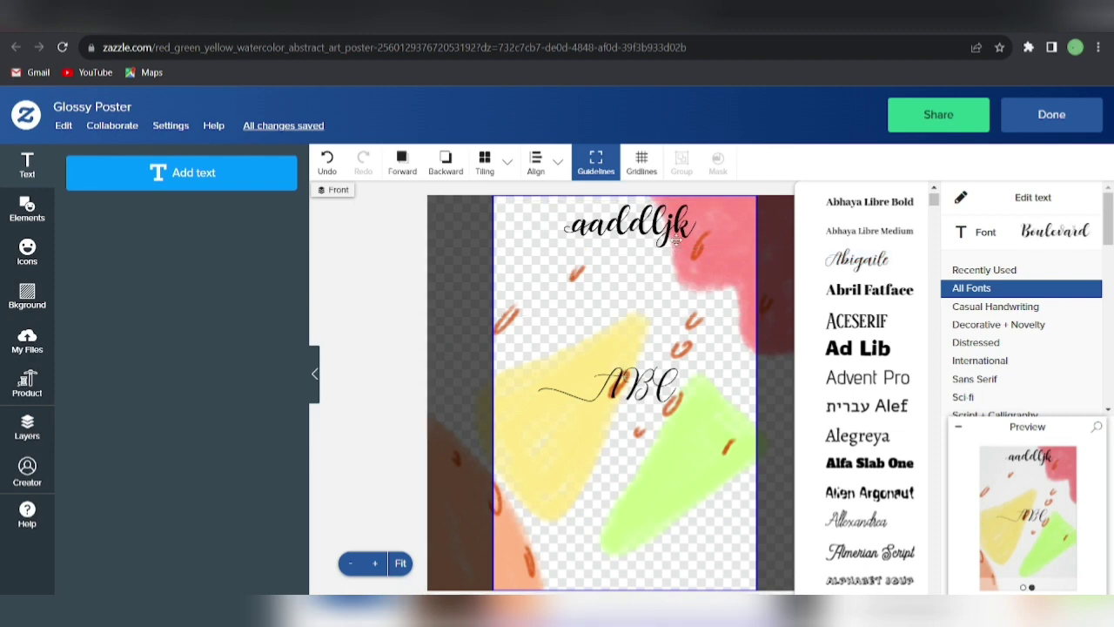
{"action": "key", "text": "Delete"}
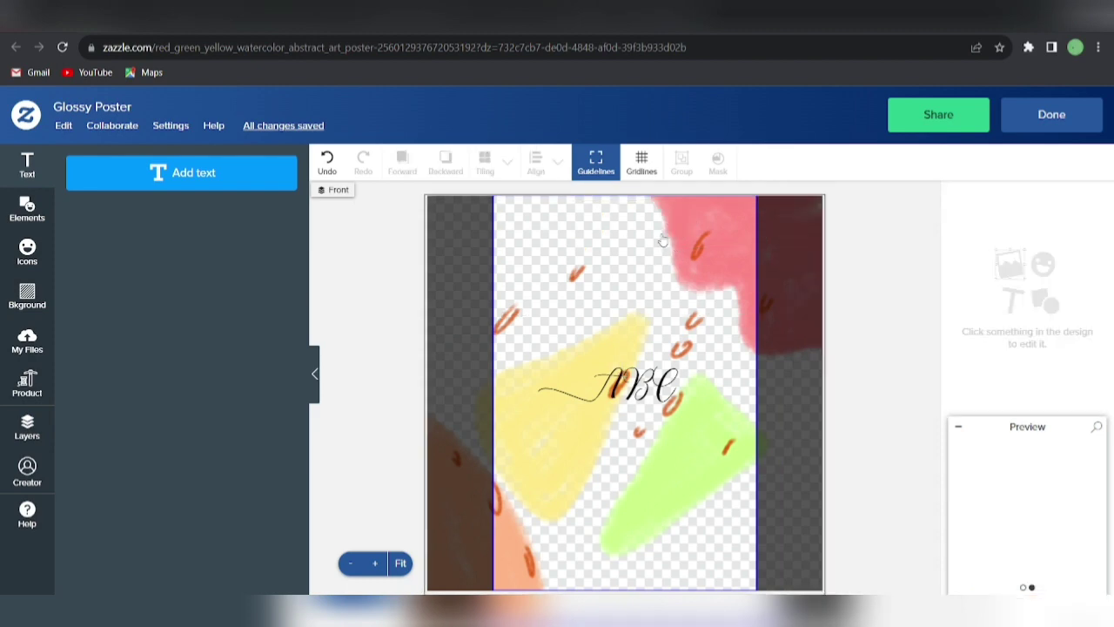
{"action": "left_click", "coordinate": [621, 326]}
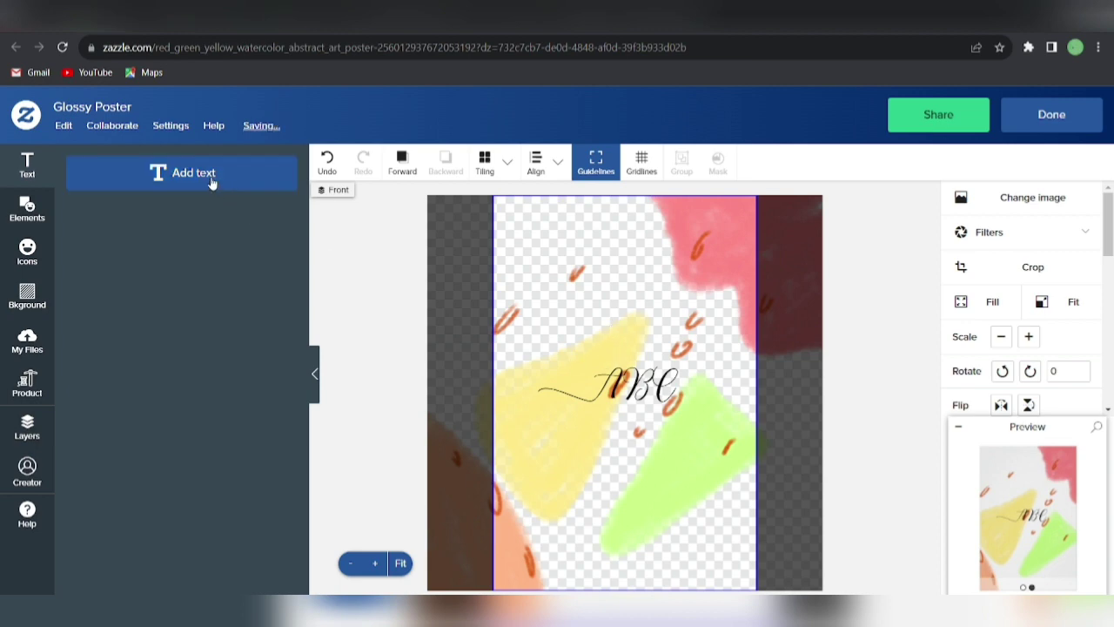
{"action": "left_click", "coordinate": [212, 182]}
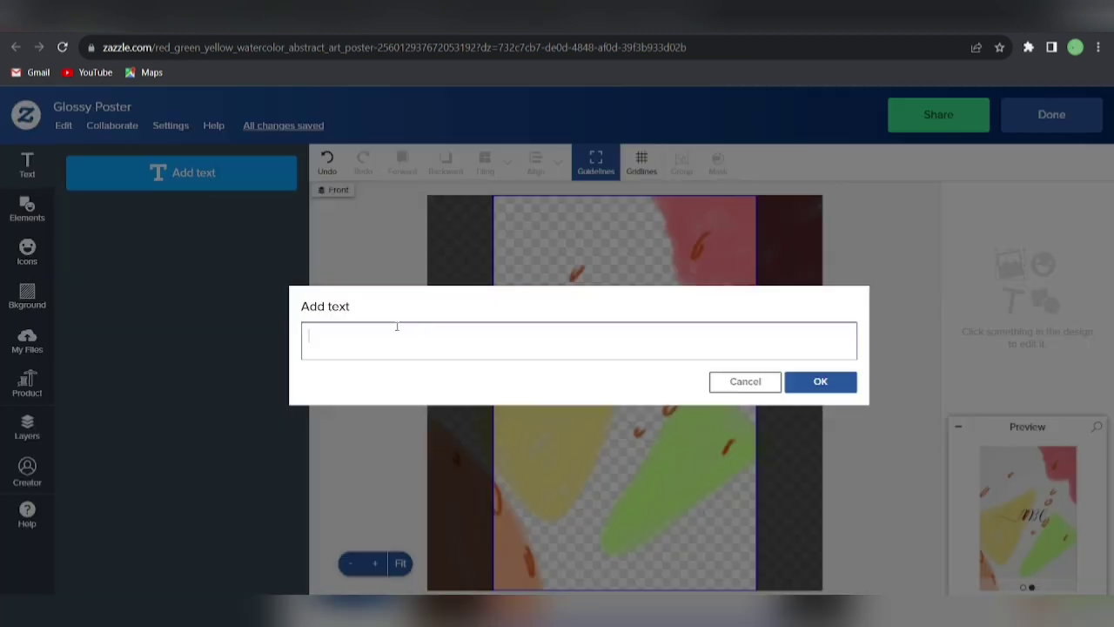
{"action": "type", "text": "highlight"}
{"action": "left_click", "coordinate": [819, 381]}
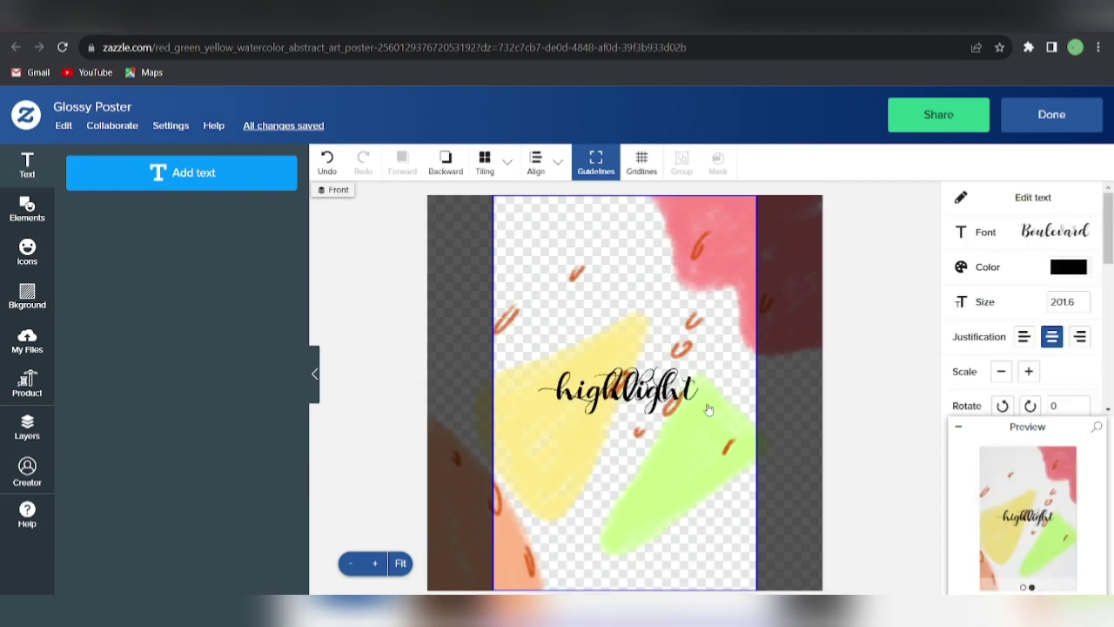
{"action": "left_click_drag", "start_coordinate": [689, 402], "coordinate": [693, 296]}
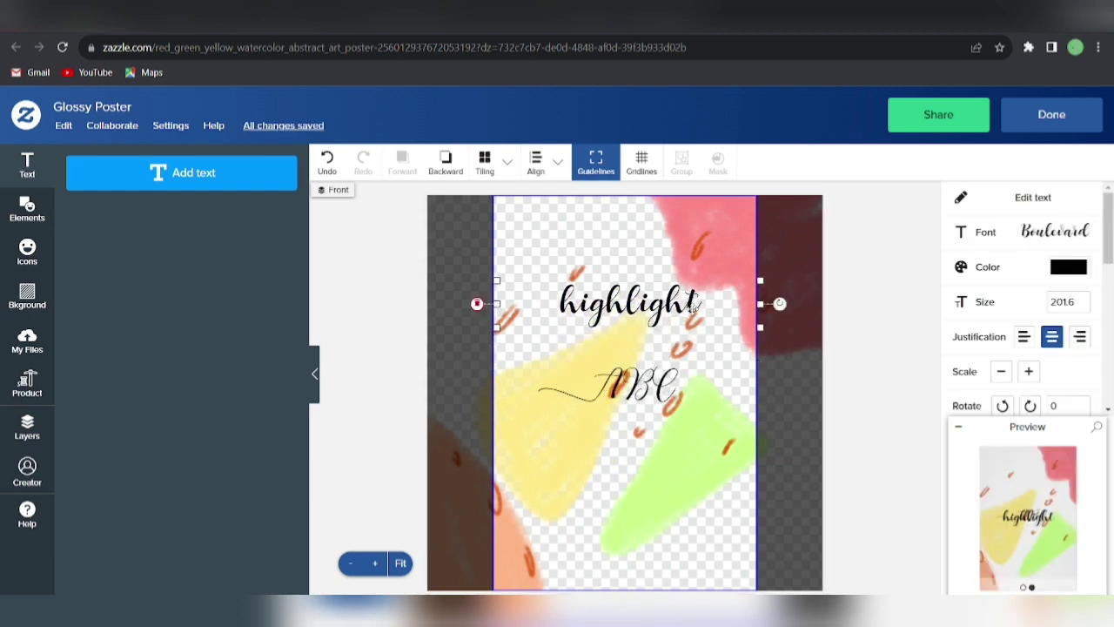
Step: Change the font of the "highlight" text to Abigaile
{"action": "left_click", "coordinate": [1029, 230]}
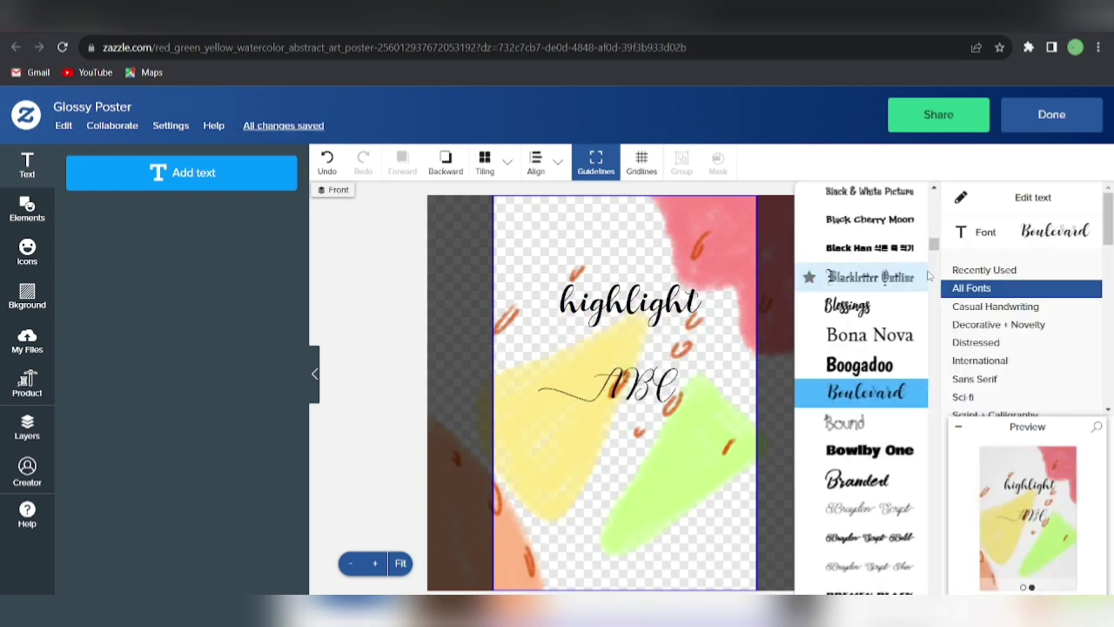
{"action": "left_click_drag", "start_coordinate": [937, 243], "coordinate": [939, 184]}
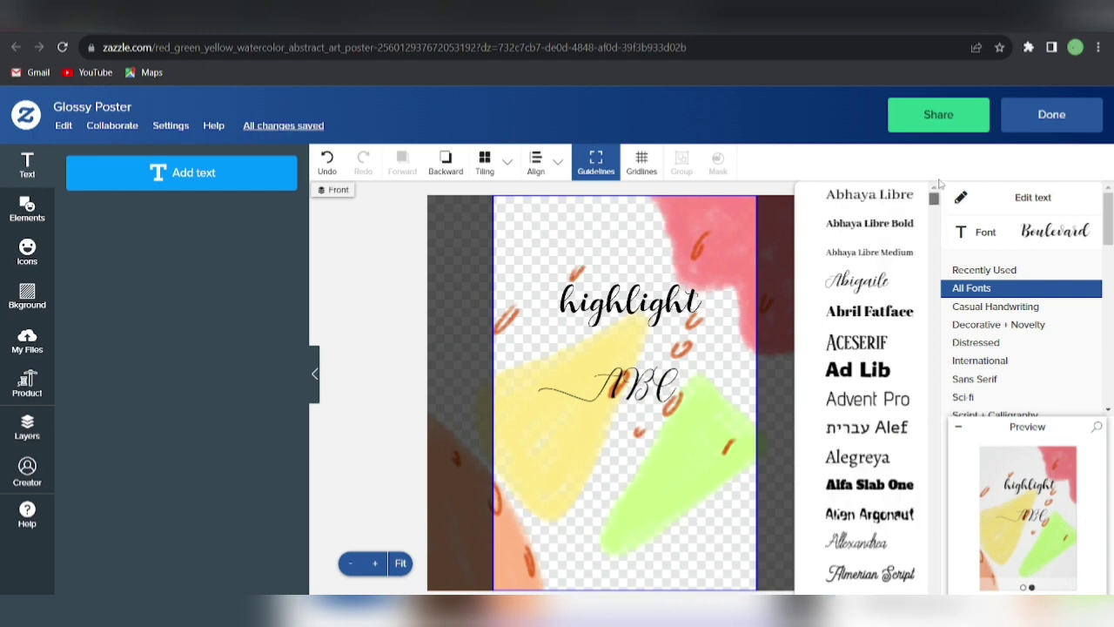
{"action": "left_click", "coordinate": [864, 288]}
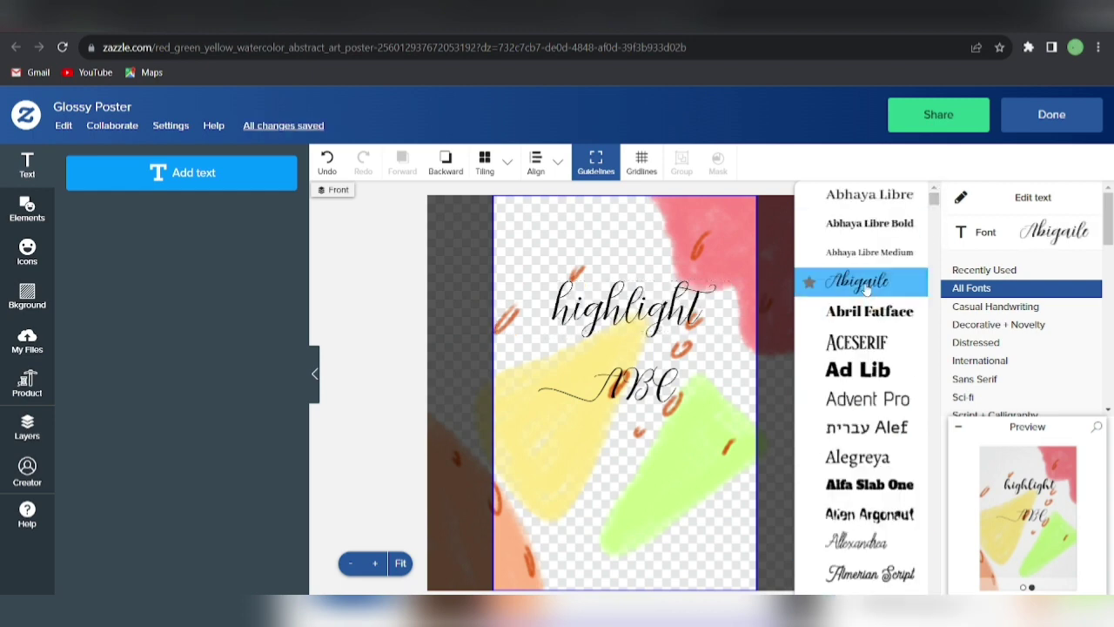
Step: Replace each letter h in the "highlight" text with the copied swash glyph
{"action": "left_click", "coordinate": [1027, 200]}
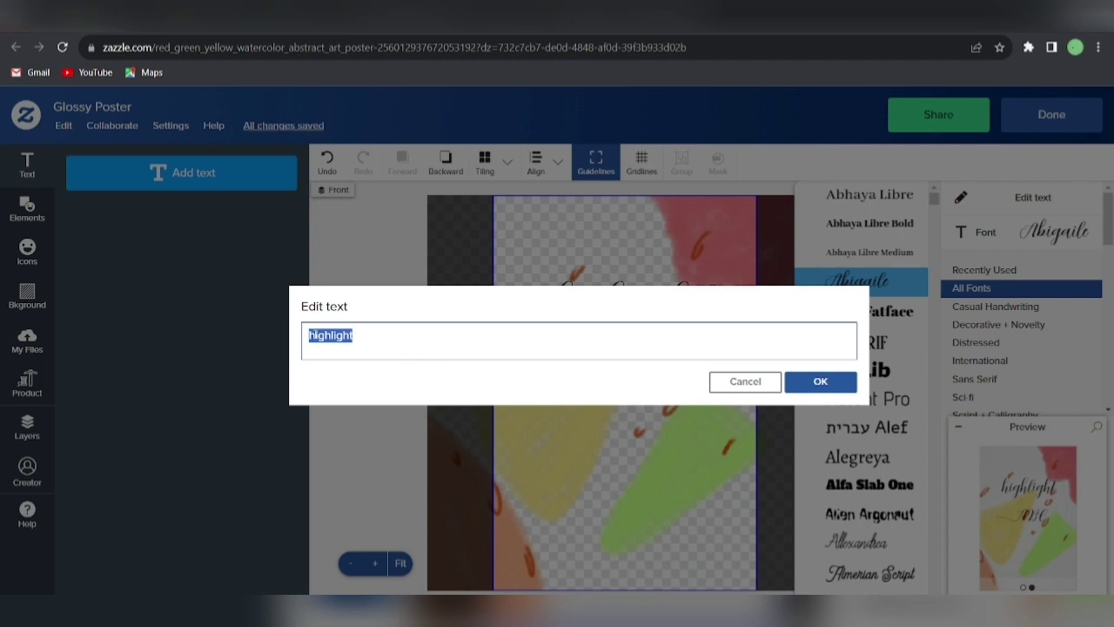
{"action": "left_click", "coordinate": [312, 335]}
{"action": "key", "text": "BackSpace"}
{"action": "key", "text": "BackSpace"}
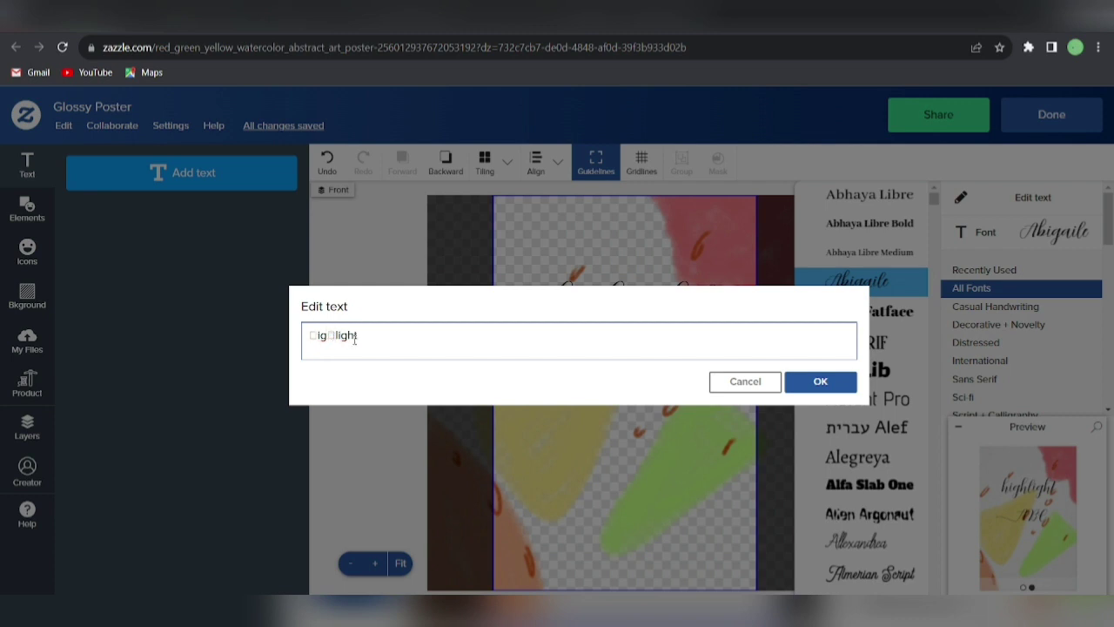
{"action": "key", "text": "BackSpace"}
{"action": "left_click", "coordinate": [806, 384]}
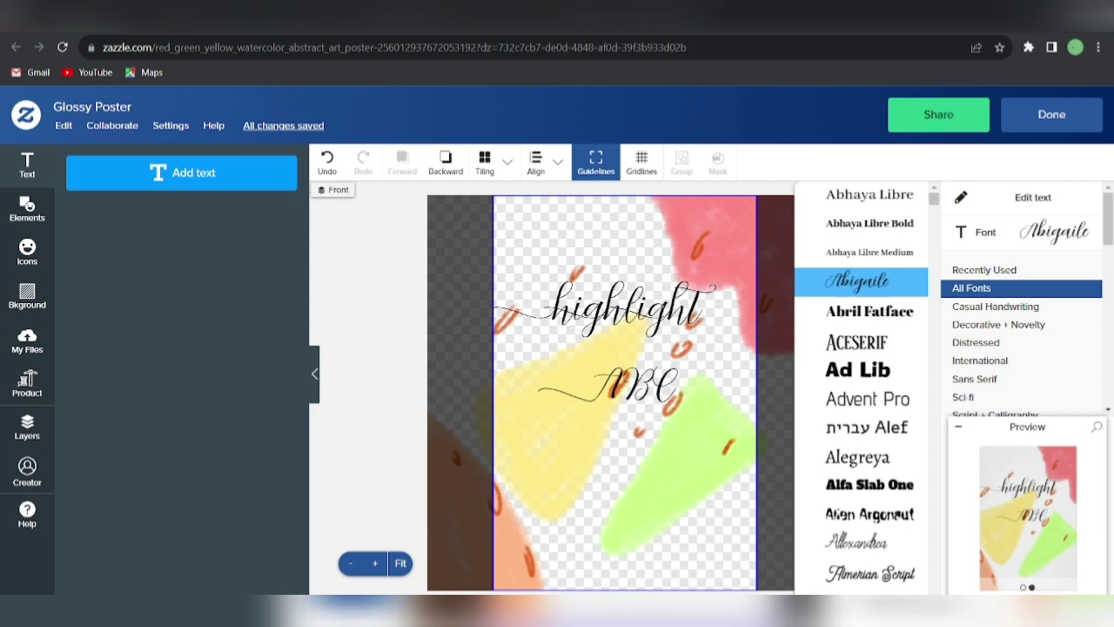
Step: Find the Everglow Script Font Glyphs Contact Sheet in the script font chart collection and open it in a new tab
{"action": "key", "text": "ctrl+Tab"}
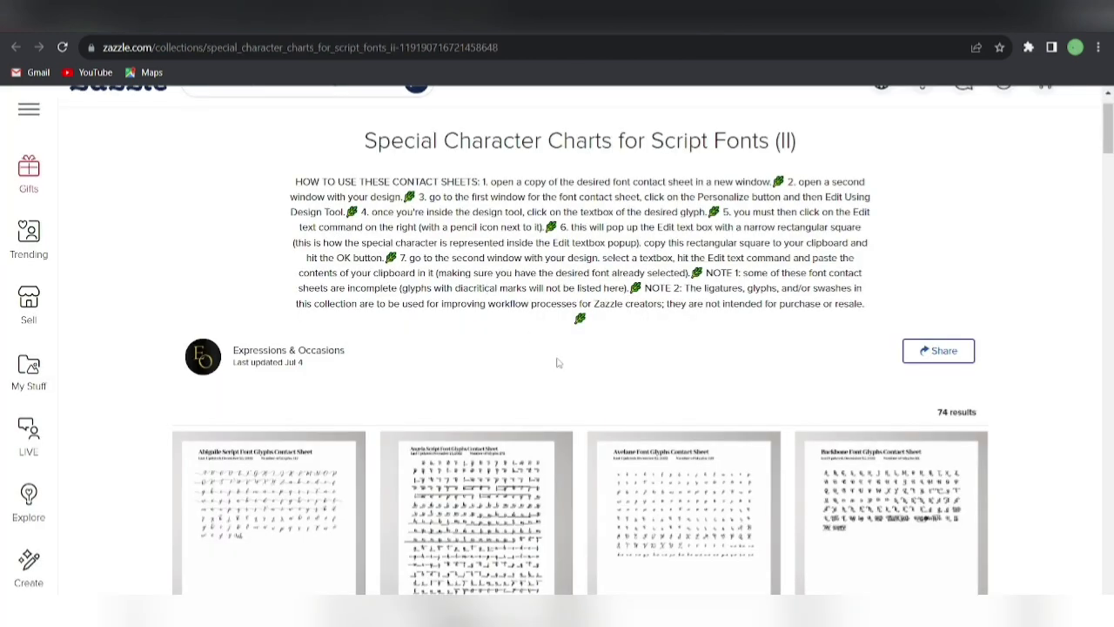
{"action": "scroll", "coordinate": [558, 363], "scroll_direction": "down", "scroll_amount": 3}
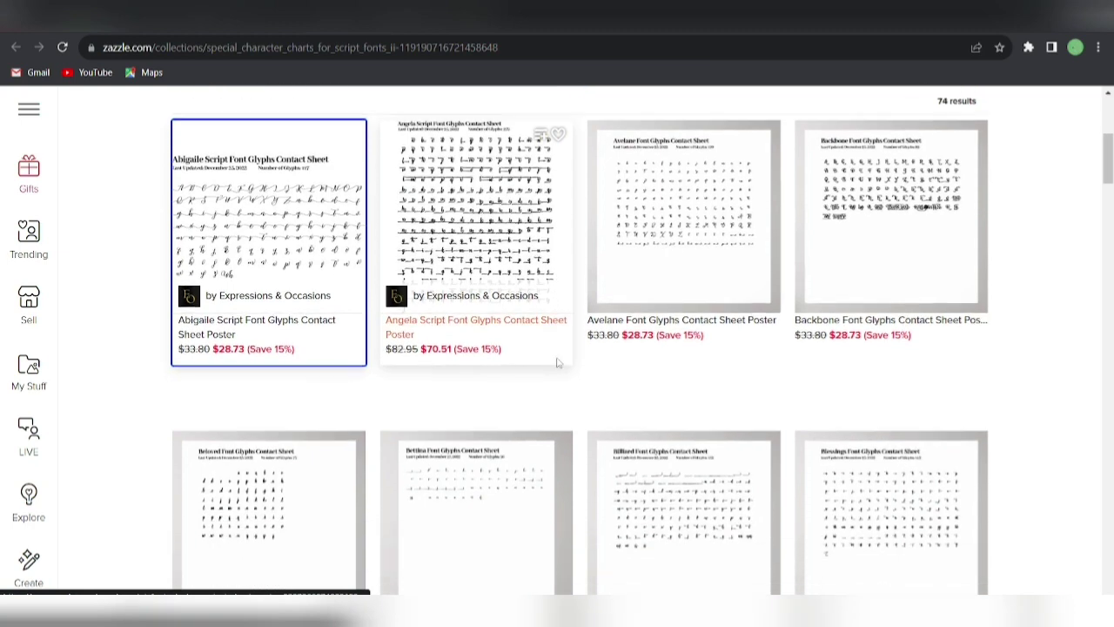
{"action": "scroll", "coordinate": [557, 363], "scroll_direction": "down", "scroll_amount": 2}
{"action": "scroll", "coordinate": [557, 363], "scroll_direction": "down", "scroll_amount": 3}
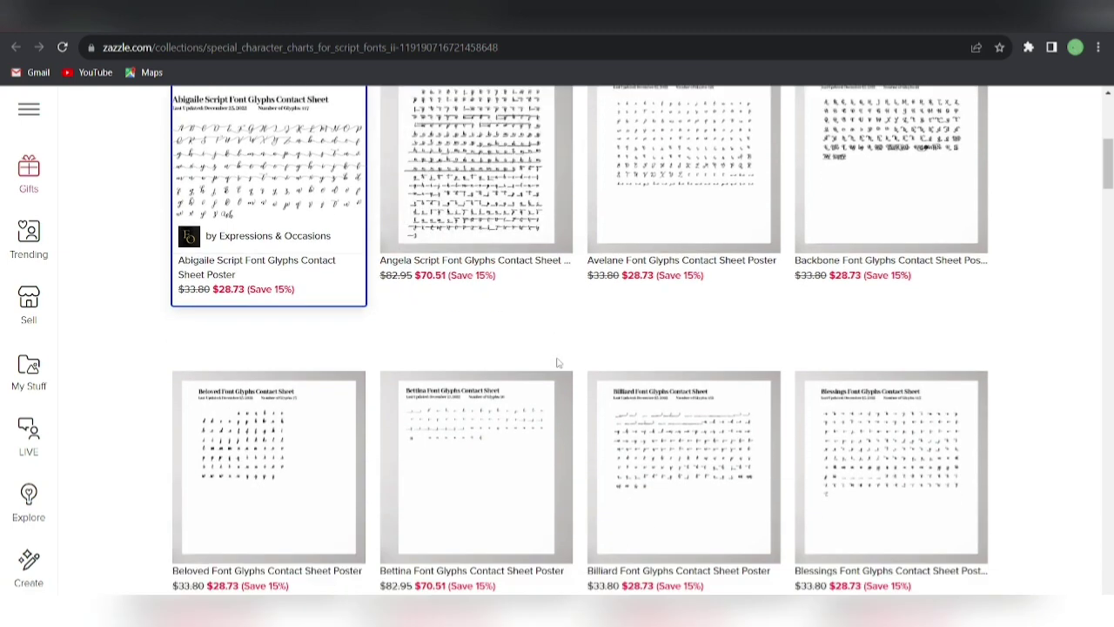
{"action": "scroll", "coordinate": [558, 363], "scroll_direction": "down", "scroll_amount": 3}
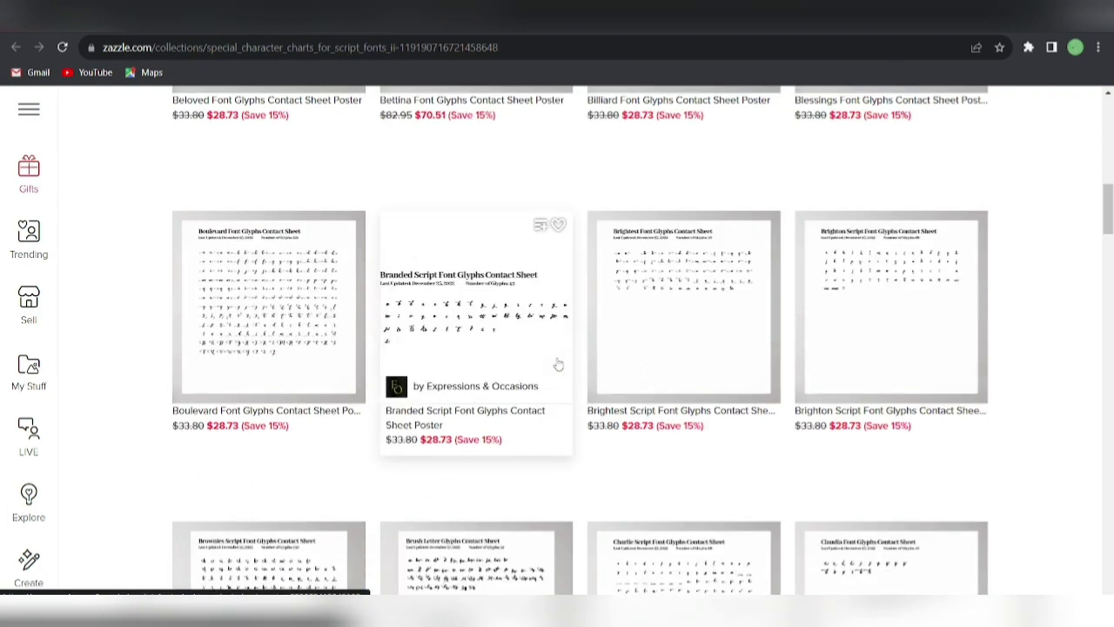
{"action": "scroll", "coordinate": [557, 363], "scroll_direction": "down", "scroll_amount": 2}
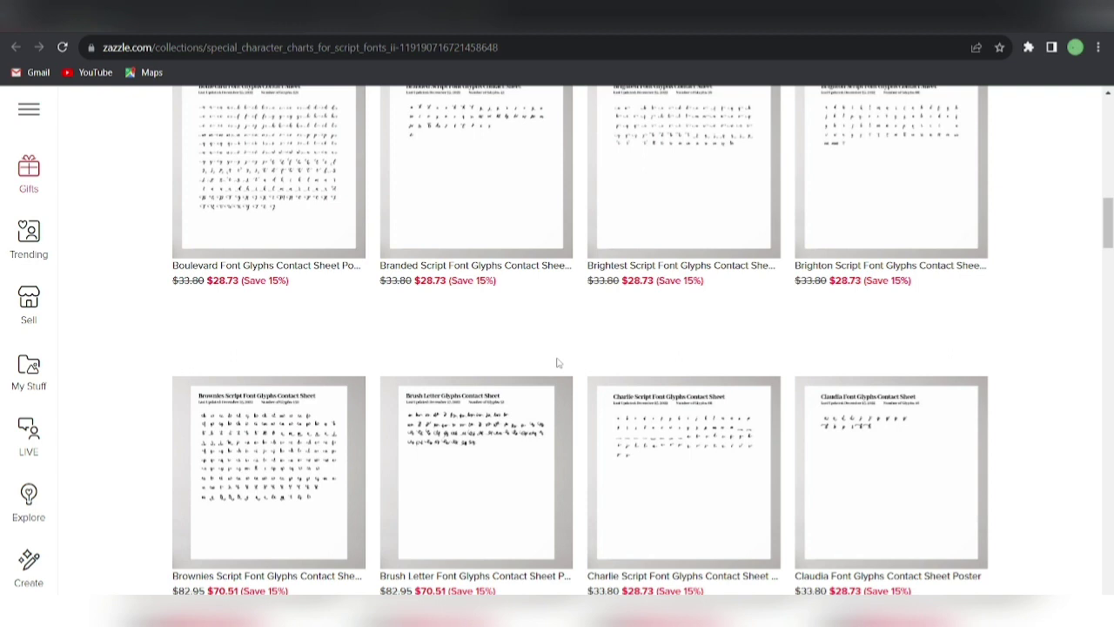
{"action": "scroll", "coordinate": [558, 363], "scroll_direction": "down", "scroll_amount": 5}
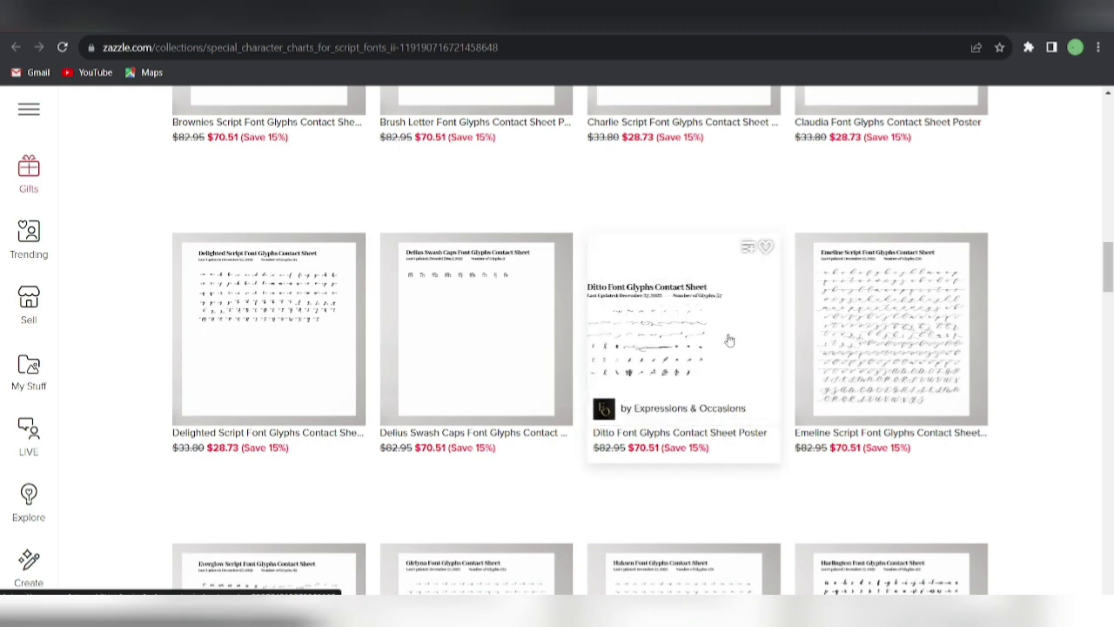
{"action": "scroll", "coordinate": [808, 388], "scroll_direction": "down", "scroll_amount": 5}
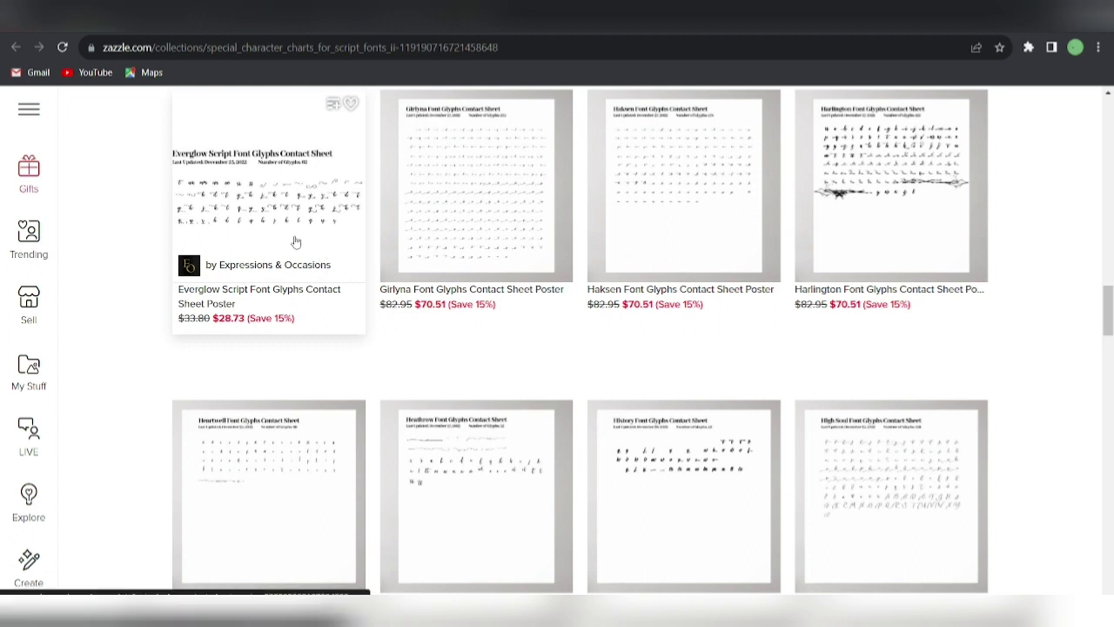
{"action": "right_click", "coordinate": [281, 174]}
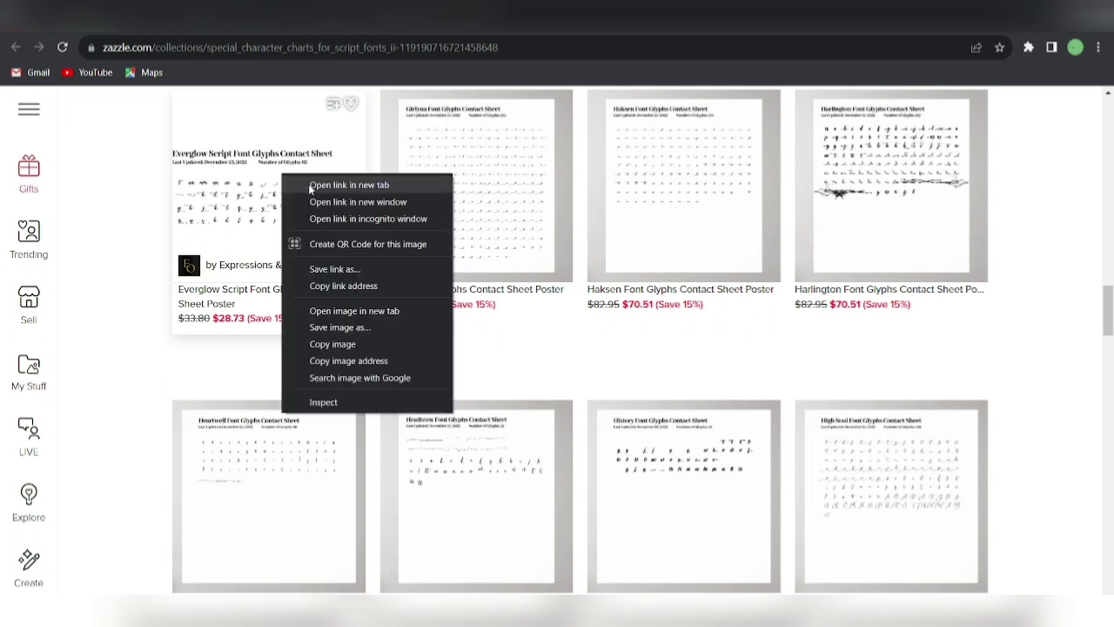
{"action": "left_click", "coordinate": [348, 185]}
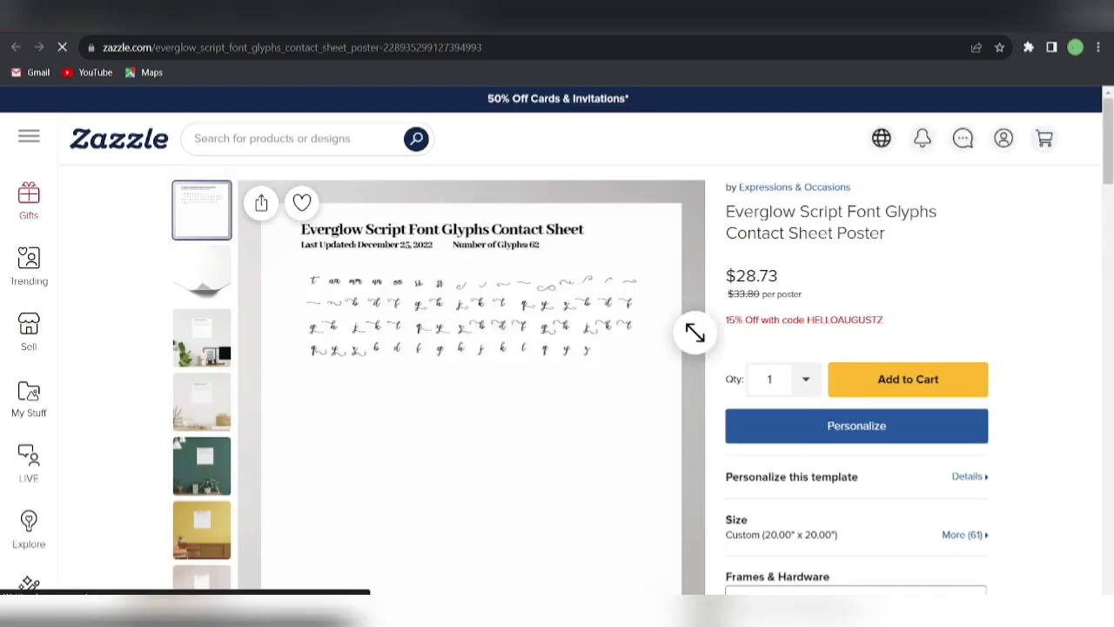
Step: Open the Everglow contact sheet in the design tool and copy the character of the third glyph in its second row
{"action": "left_click", "coordinate": [779, 435]}
{"action": "left_click", "coordinate": [803, 425]}
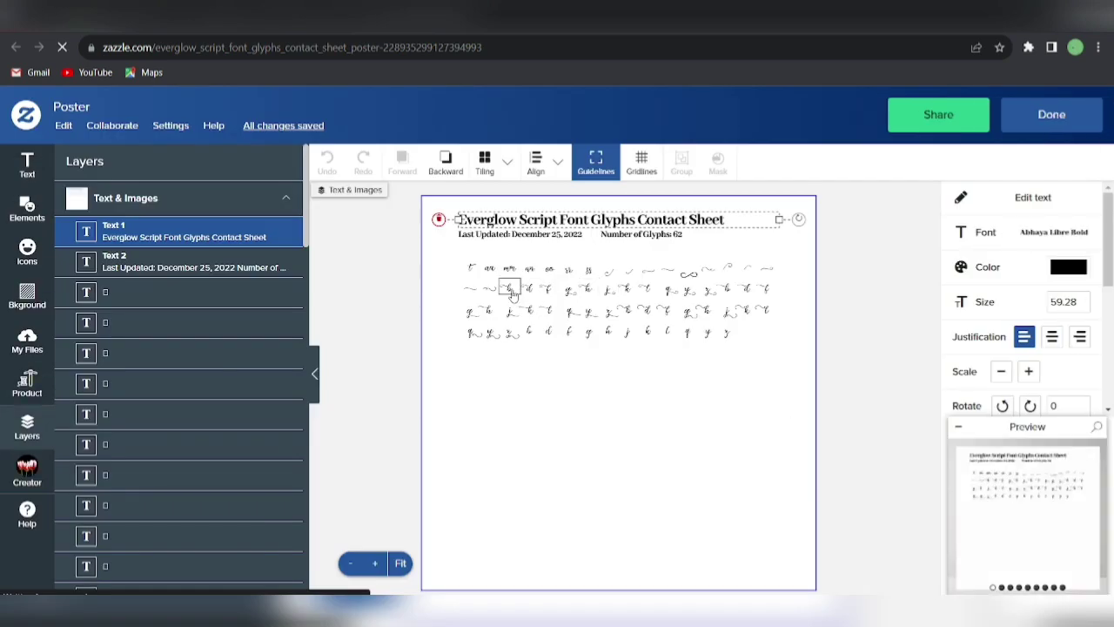
{"action": "left_click", "coordinate": [514, 294]}
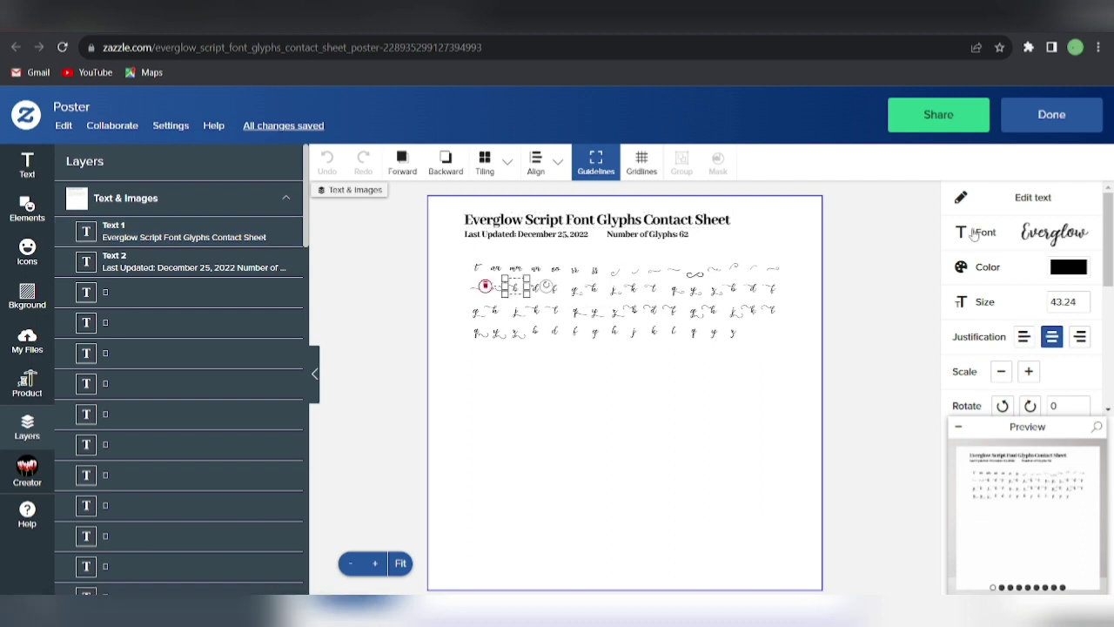
{"action": "left_click", "coordinate": [1007, 206]}
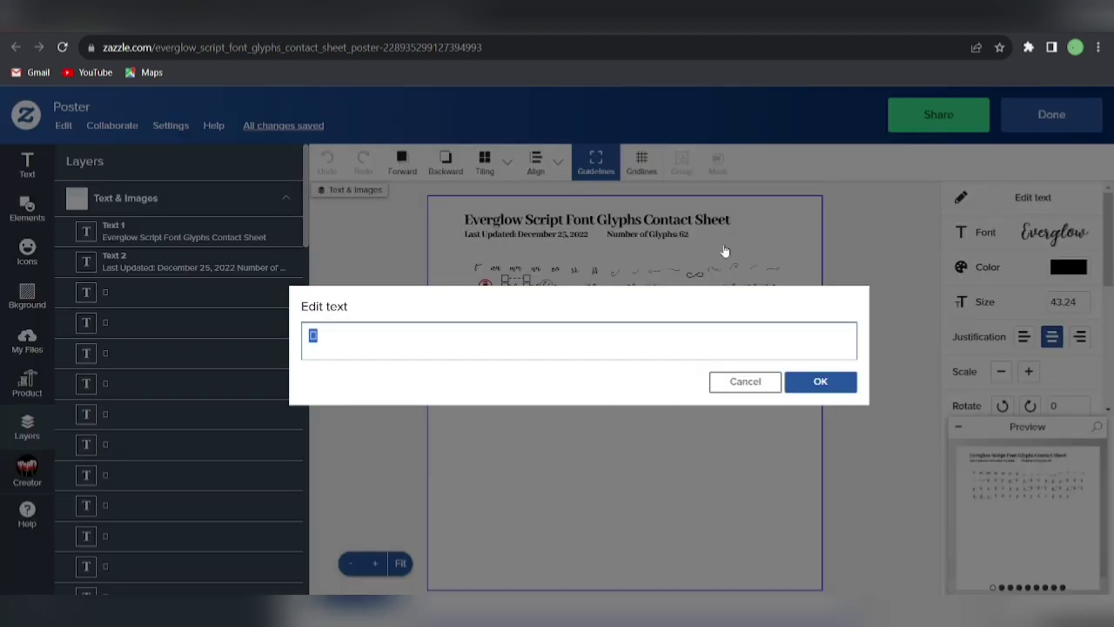
{"action": "right_click", "coordinate": [313, 335]}
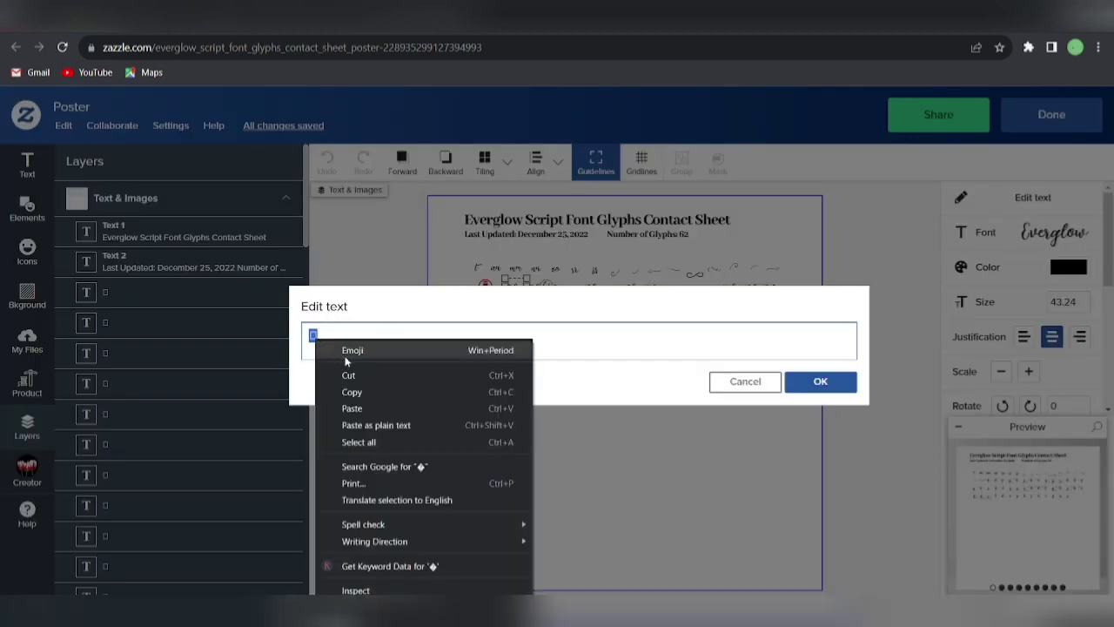
{"action": "left_click", "coordinate": [355, 392]}
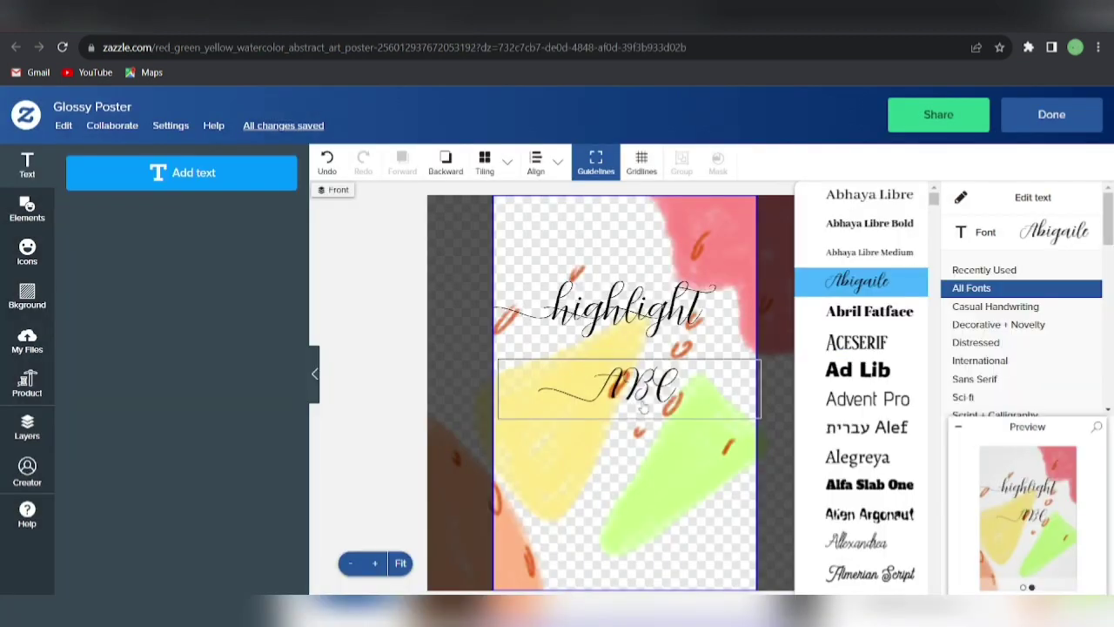
Step: In the glossy poster design, replace the letter B in the swashed "ABC" text with the copied Everglow glyph
{"action": "left_click", "coordinate": [633, 398]}
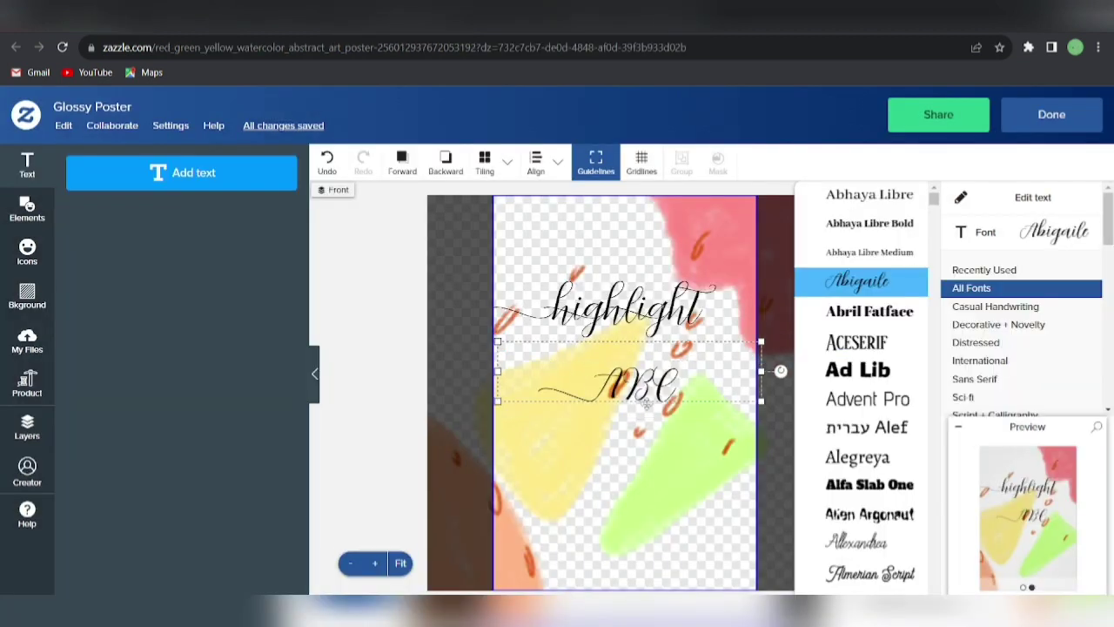
{"action": "left_click", "coordinate": [1064, 197]}
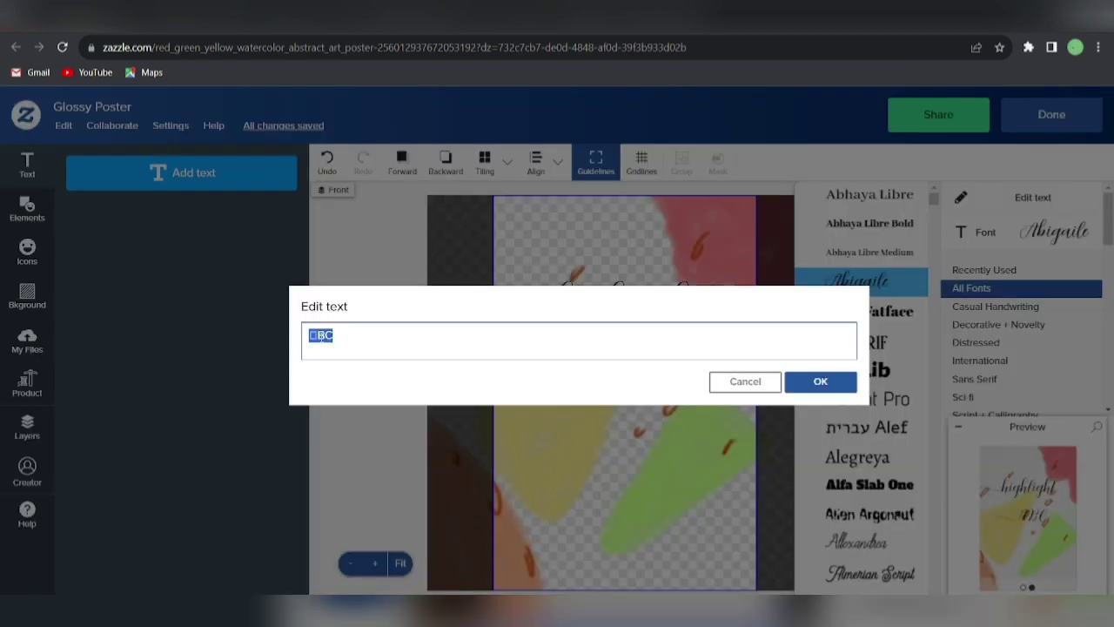
{"action": "left_click", "coordinate": [323, 339]}
{"action": "key", "text": "BackSpace"}
{"action": "type", "text": "□"}
{"action": "left_click", "coordinate": [809, 383]}
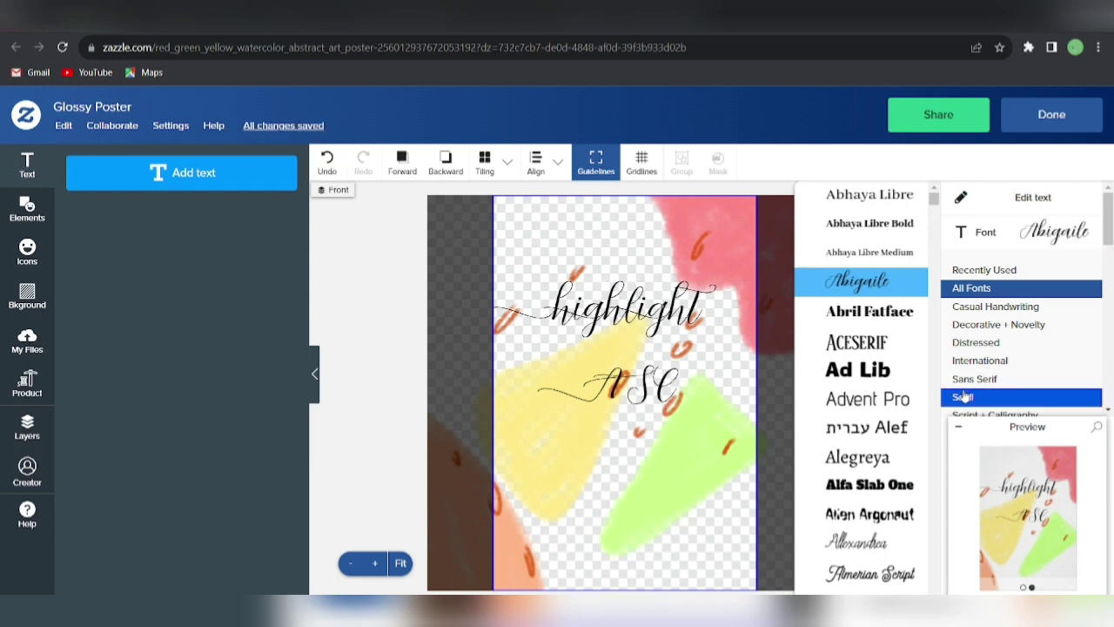
Step: Change the font of the swashed "ABC" text from the full font list to Everglow
{"action": "scroll", "coordinate": [932, 336], "scroll_direction": "down", "scroll_amount": 5}
{"action": "scroll", "coordinate": [931, 336], "scroll_direction": "down", "scroll_amount": 20}
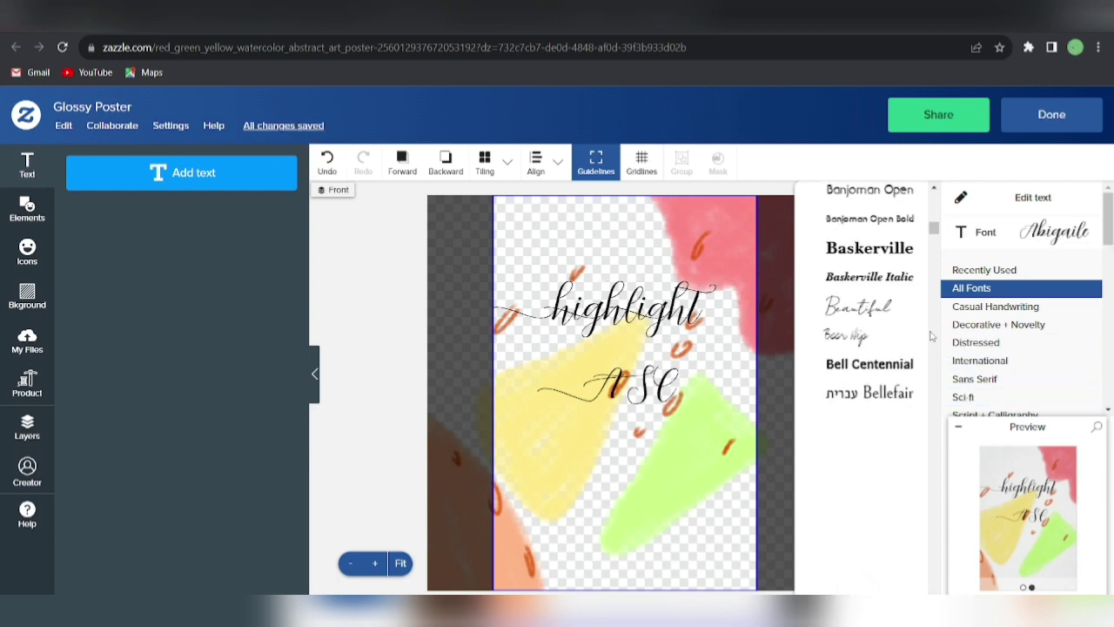
{"action": "scroll", "coordinate": [931, 336], "scroll_direction": "down", "scroll_amount": 4}
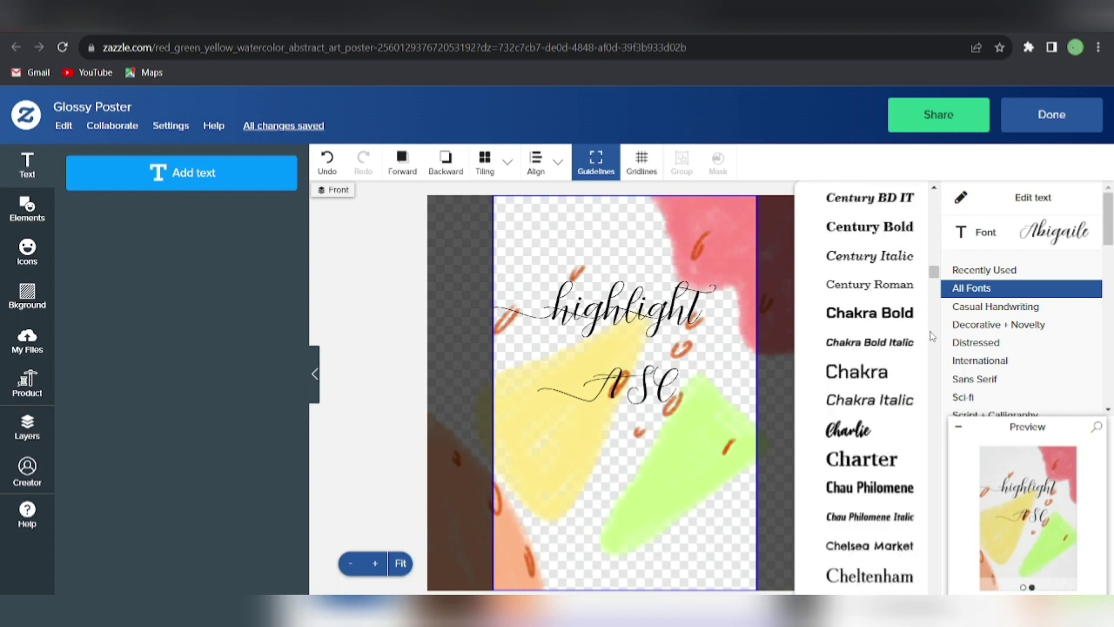
{"action": "scroll", "coordinate": [930, 336], "scroll_direction": "down", "scroll_amount": 15}
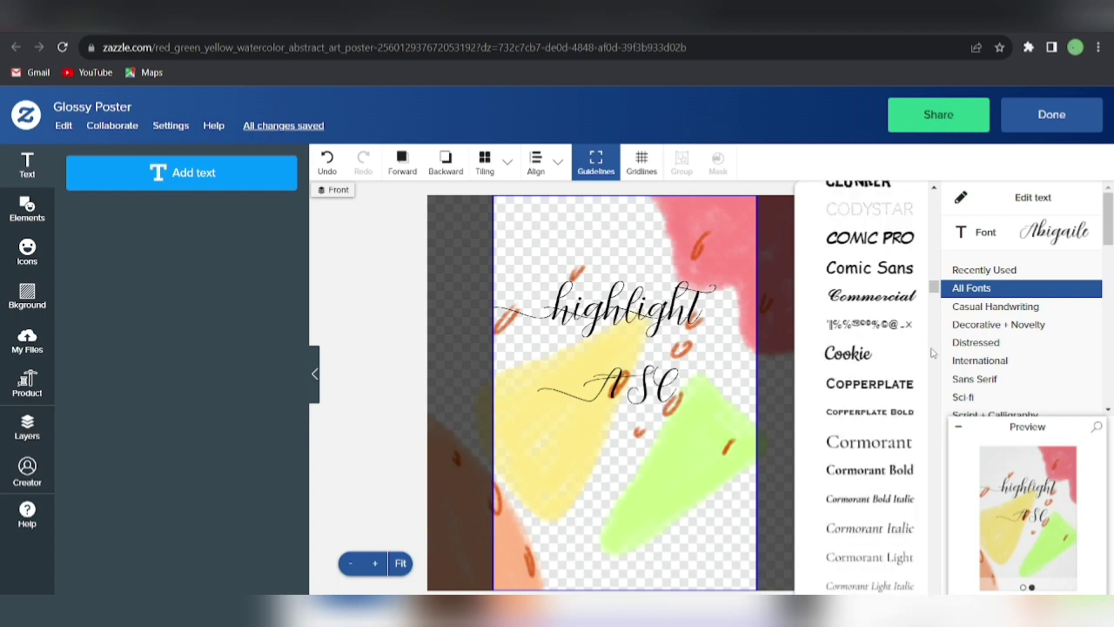
{"action": "scroll", "coordinate": [931, 352], "scroll_direction": "down", "scroll_amount": 12}
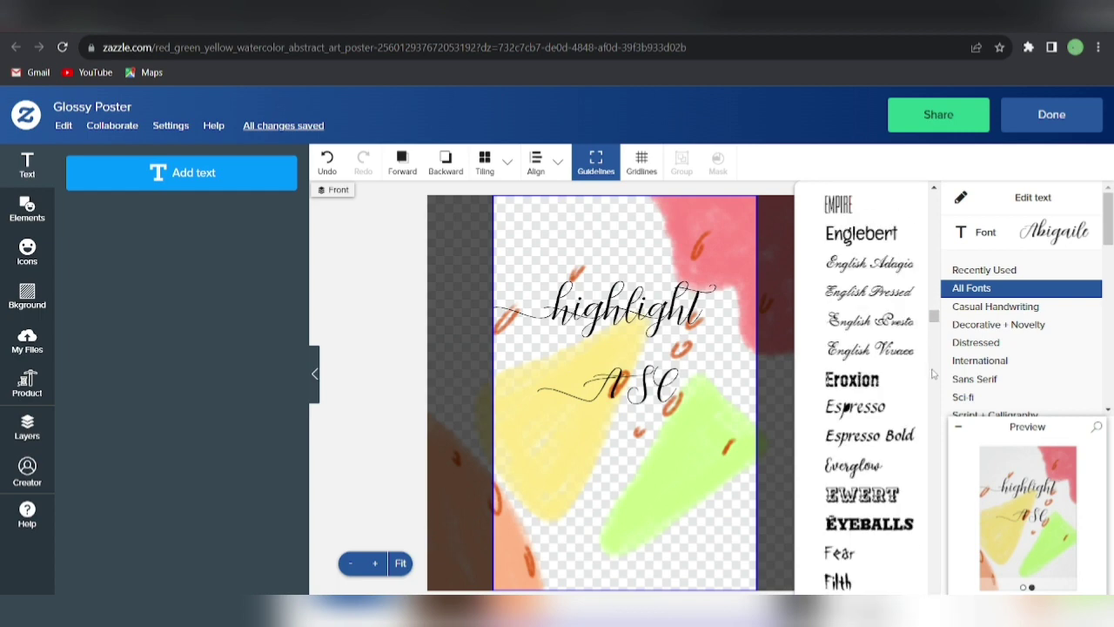
{"action": "scroll", "coordinate": [933, 374], "scroll_direction": "down", "scroll_amount": 4}
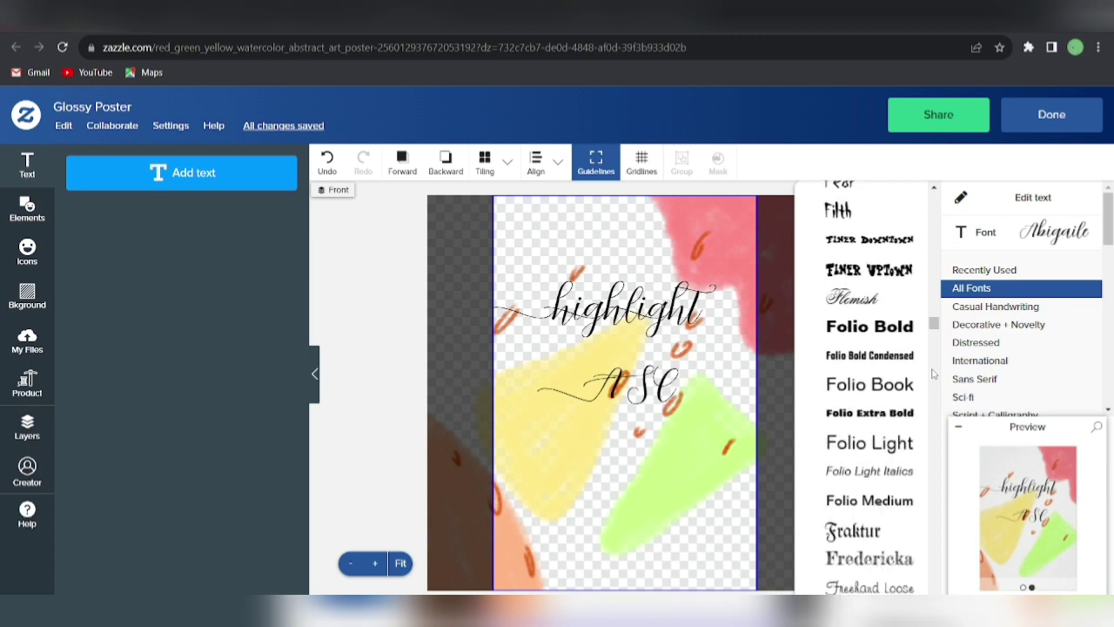
{"action": "scroll", "coordinate": [934, 297], "scroll_direction": "up", "scroll_amount": 4}
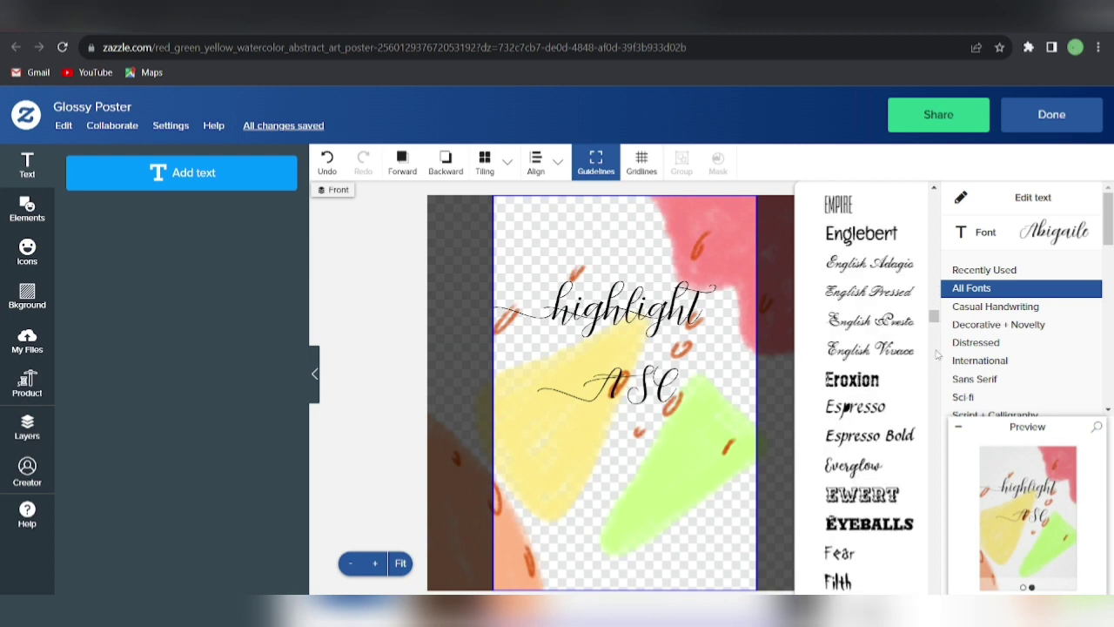
{"action": "scroll", "coordinate": [923, 300], "scroll_direction": "down", "scroll_amount": 4}
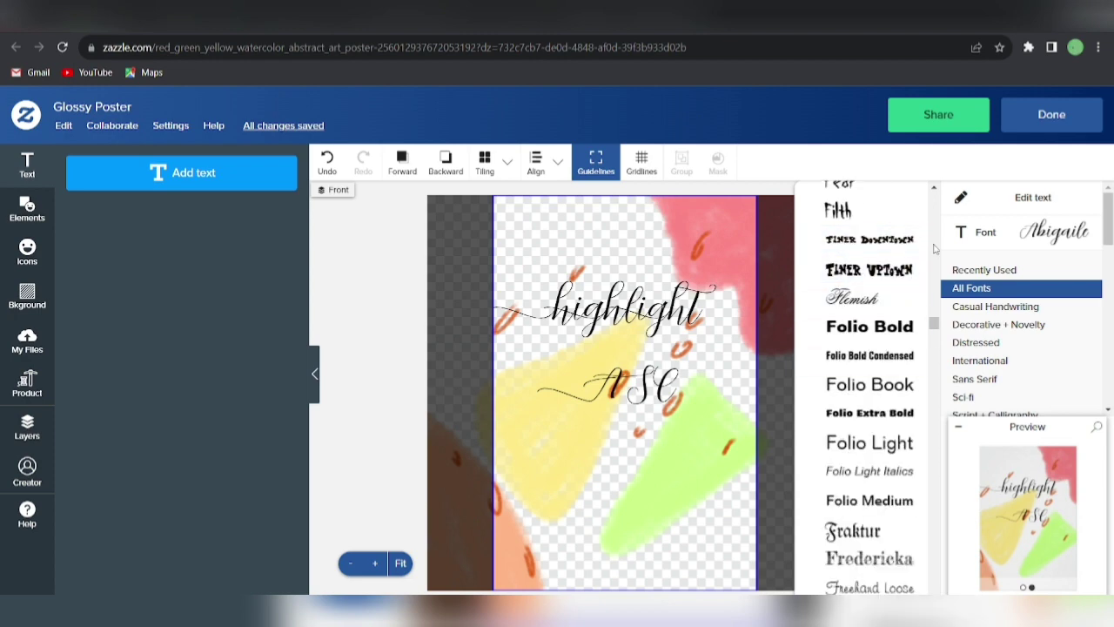
{"action": "scroll", "coordinate": [934, 249], "scroll_direction": "up", "scroll_amount": 4}
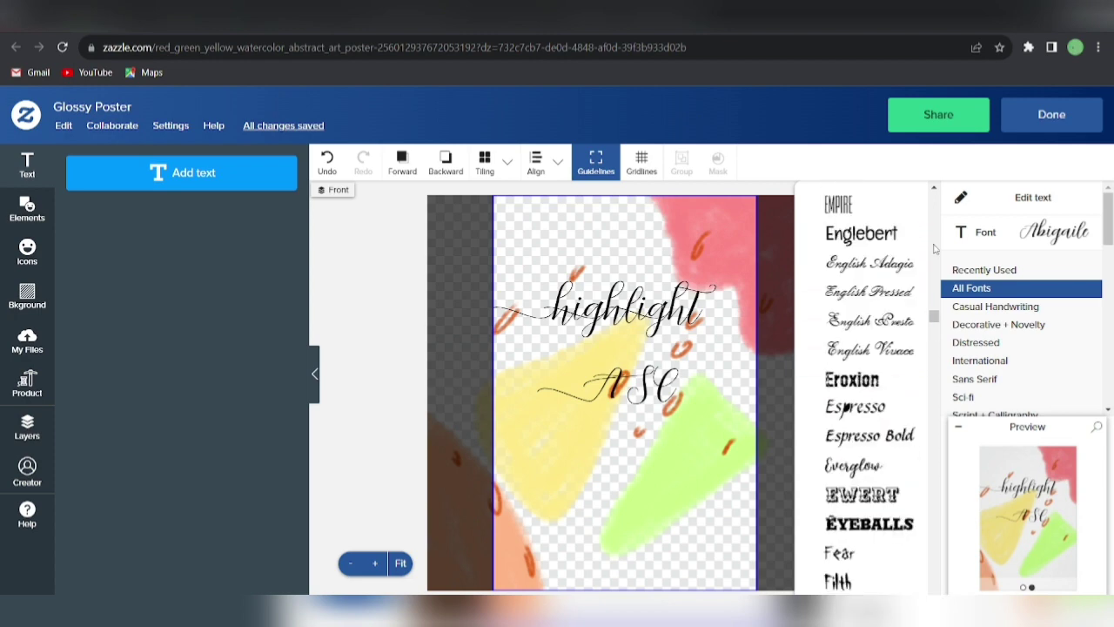
{"action": "left_click", "coordinate": [873, 466]}
{"action": "left_click", "coordinate": [873, 467]}
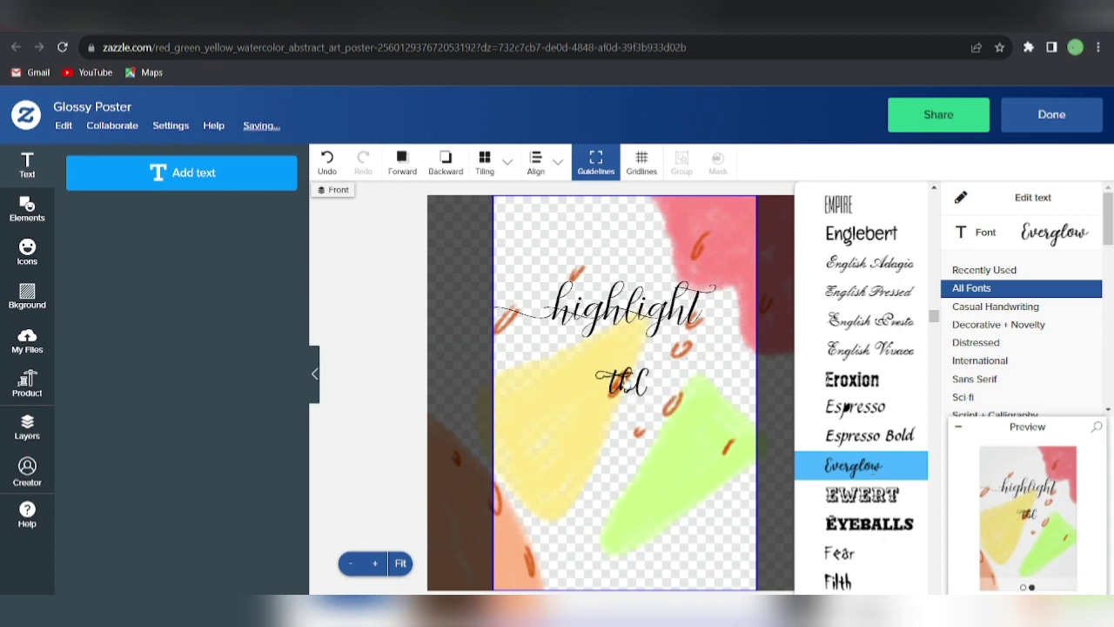
Step: Open the Everglow text for editing, inspect its pasted glyph characters before the letter C, and close the editor
{"action": "left_click", "coordinate": [1033, 200]}
{"action": "left_click", "coordinate": [318, 336]}
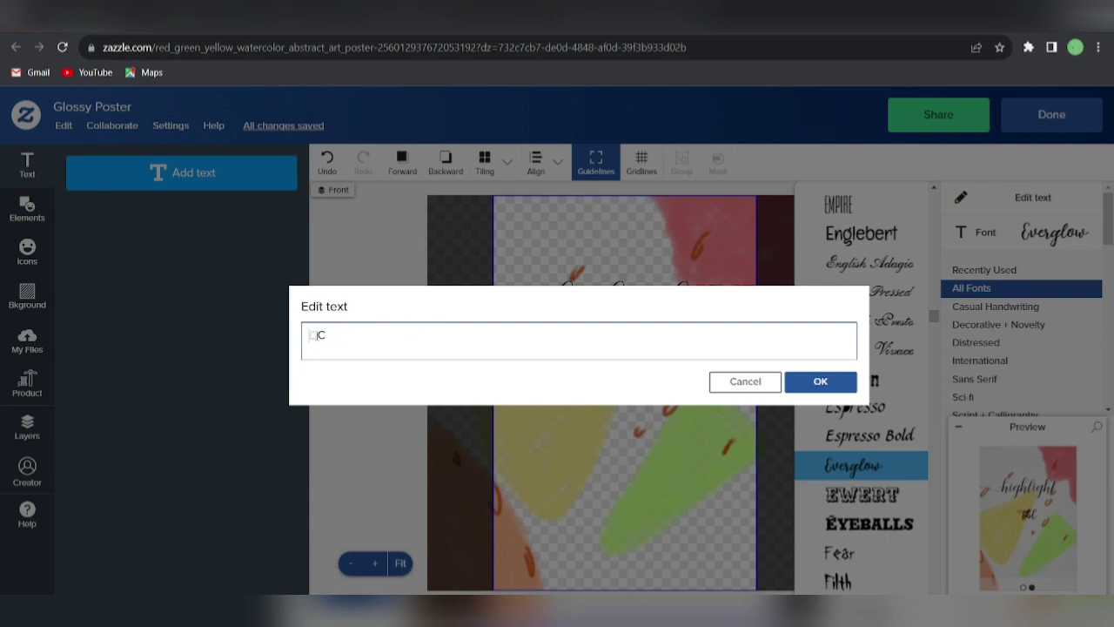
{"action": "left_click", "coordinate": [818, 383]}
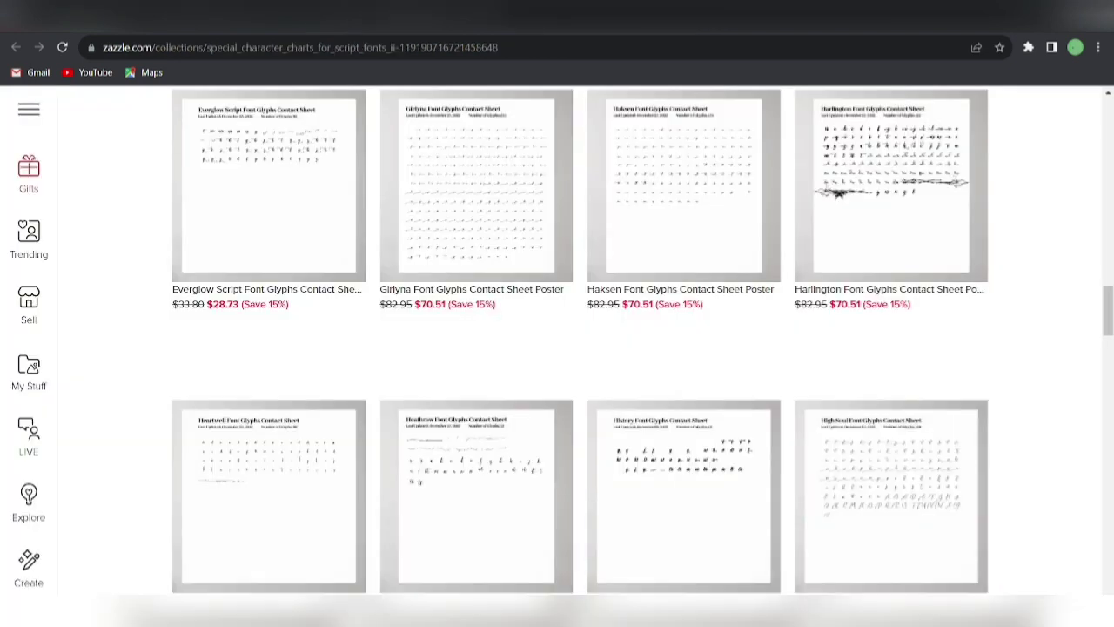
Step: Browse the Special Character Charts for Script Fonts (II) collection, examining its usage instructions and the available font glyph contact sheets
{"action": "scroll", "coordinate": [589, 289], "scroll_direction": "down", "scroll_amount": 8}
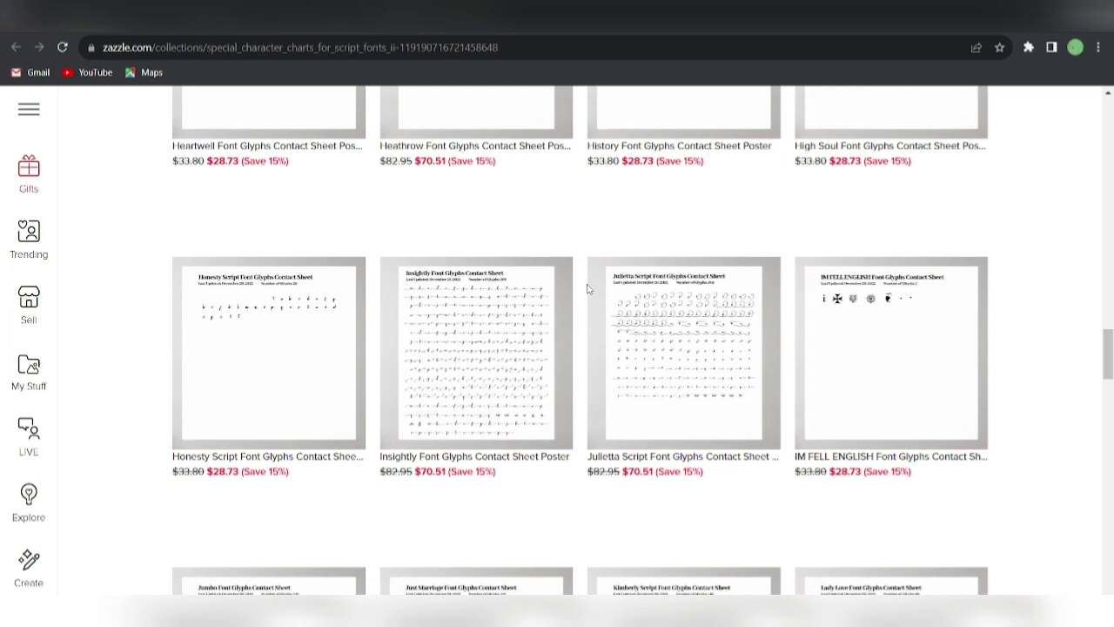
{"action": "scroll", "coordinate": [588, 289], "scroll_direction": "down", "scroll_amount": 5}
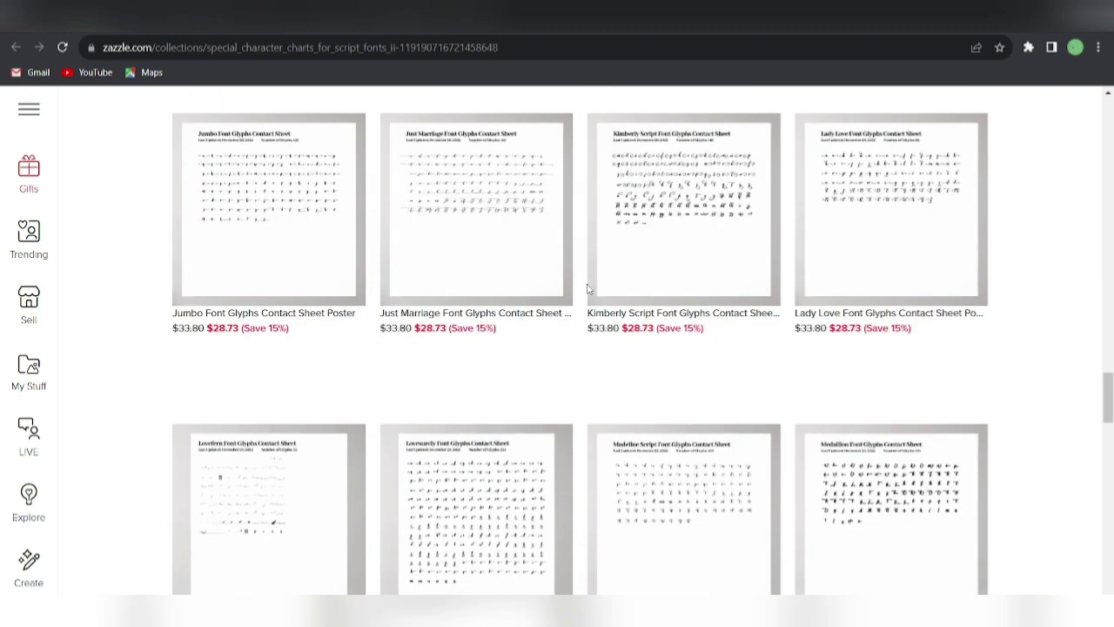
{"action": "scroll", "coordinate": [588, 288], "scroll_direction": "down", "scroll_amount": 5}
{"action": "scroll", "coordinate": [588, 289], "scroll_direction": "up", "scroll_amount": 20}
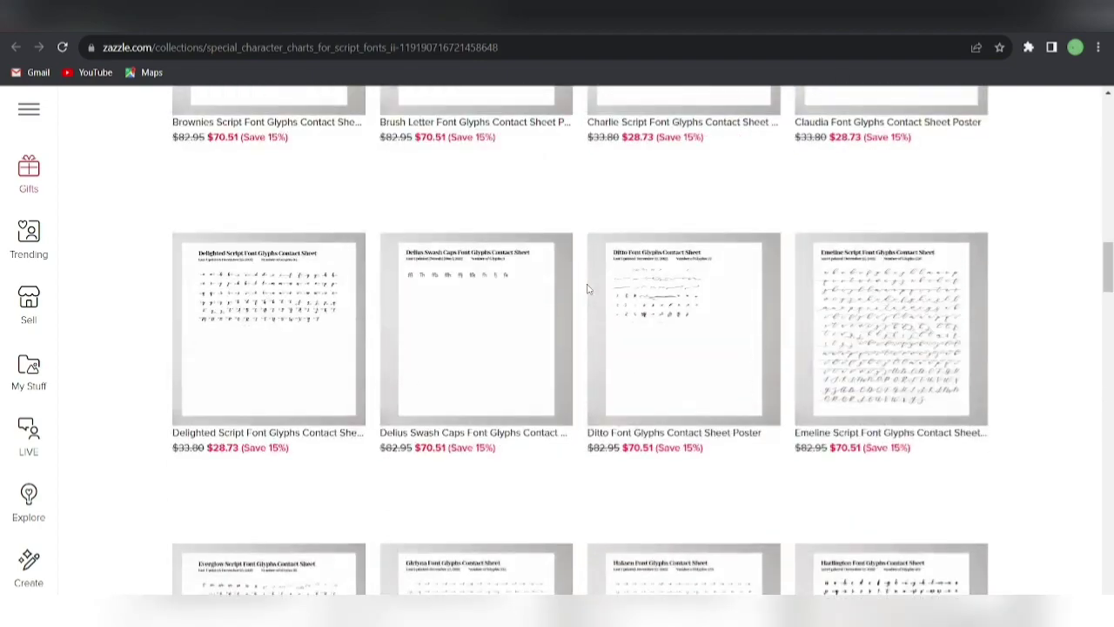
{"action": "scroll", "coordinate": [588, 288], "scroll_direction": "up", "scroll_amount": 2}
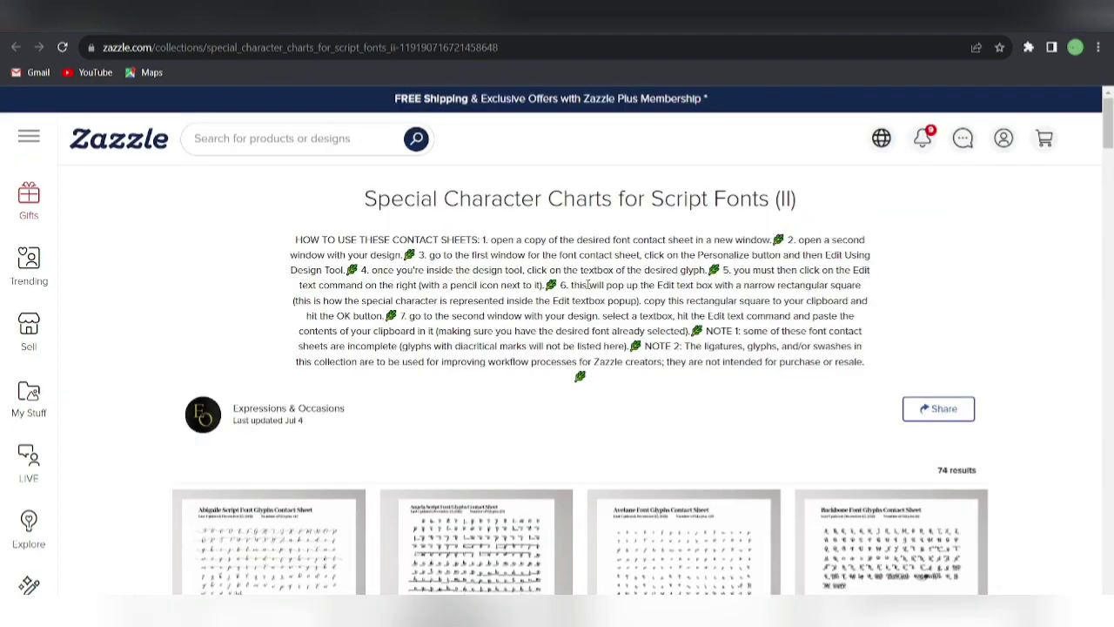
{"action": "scroll", "coordinate": [589, 286], "scroll_direction": "down", "scroll_amount": 7}
{"action": "scroll", "coordinate": [587, 291], "scroll_direction": "up", "scroll_amount": 7}
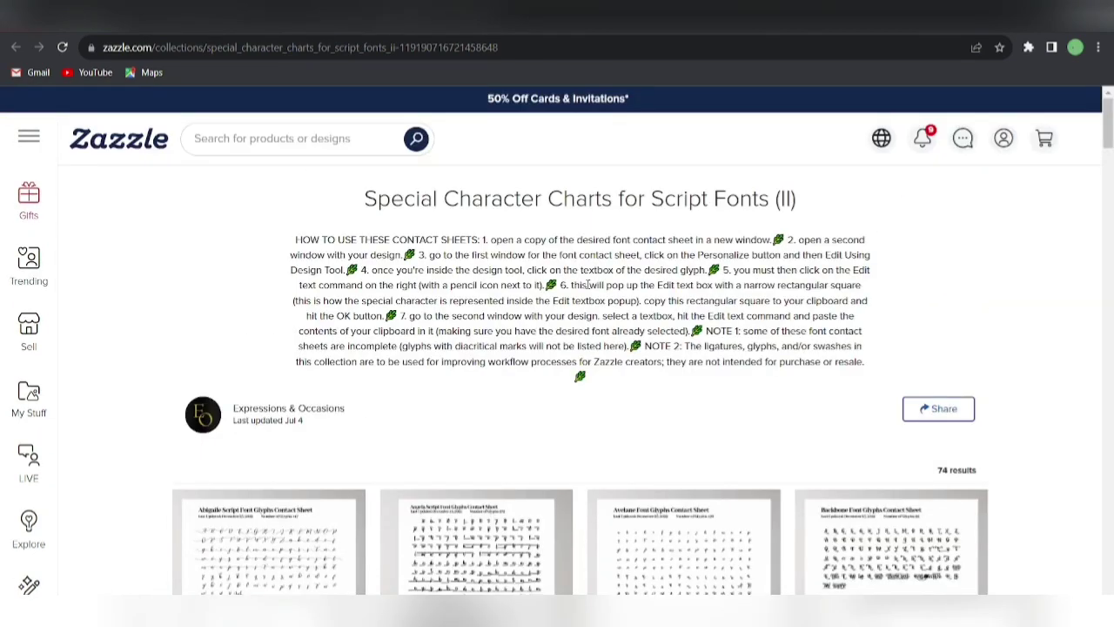
{"action": "scroll", "coordinate": [588, 285], "scroll_direction": "down", "scroll_amount": 12}
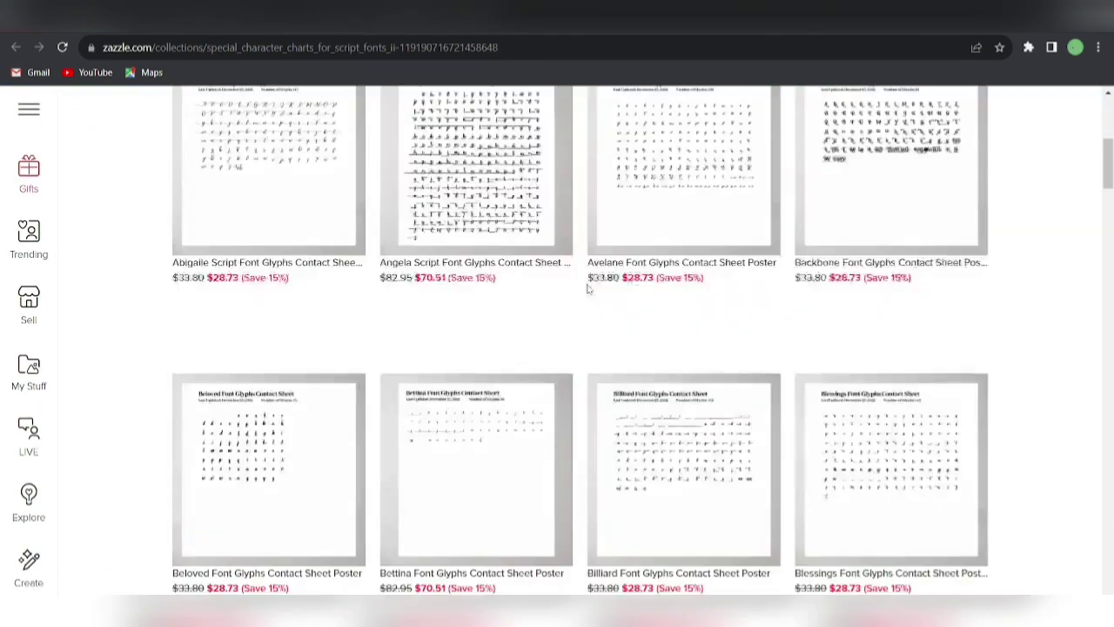
{"action": "scroll", "coordinate": [589, 289], "scroll_direction": "down", "scroll_amount": 10}
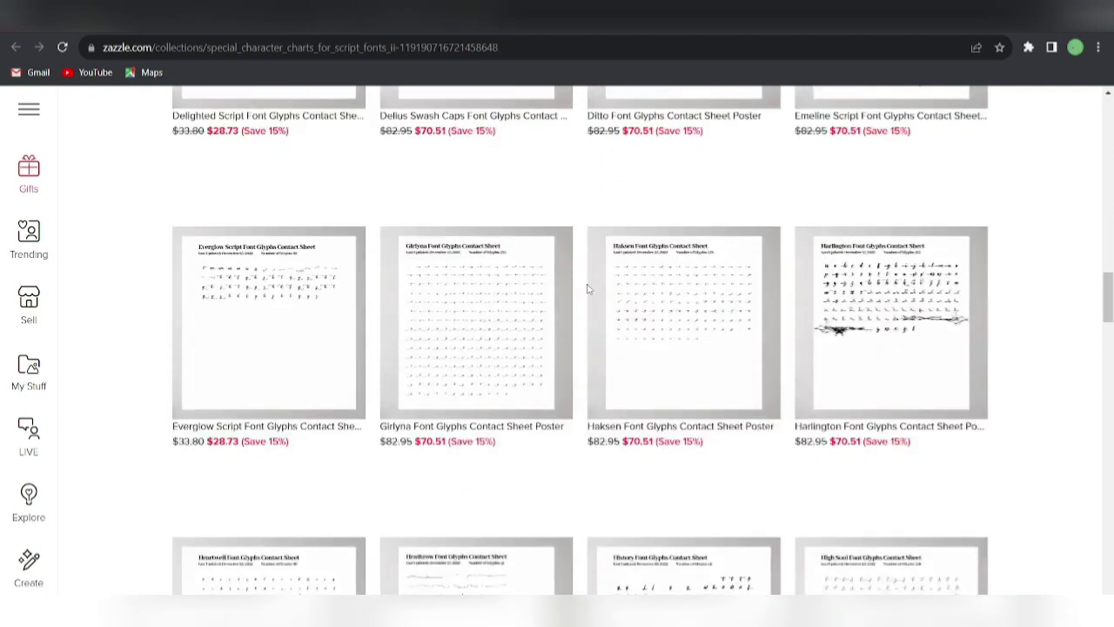